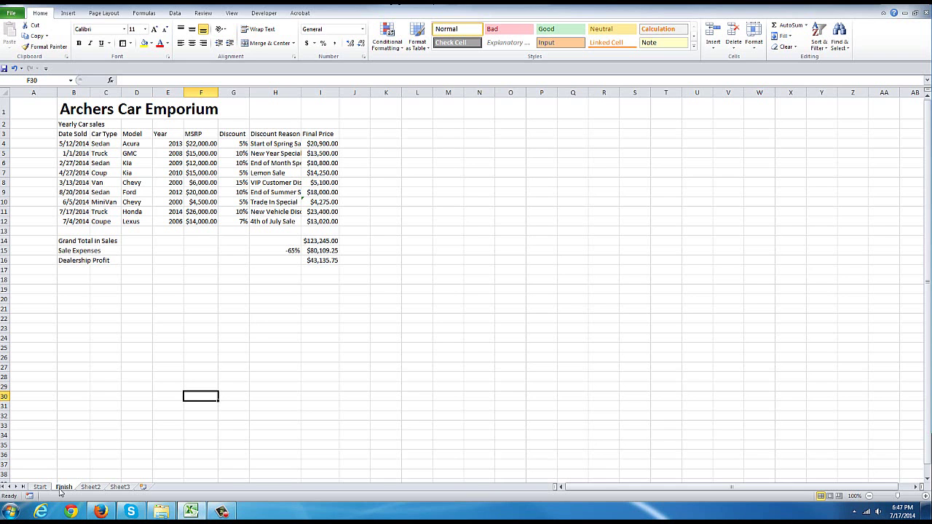
- Compare the Start and Finish worksheets, ending on the Finish sheet
{"action": "left_click", "coordinate": [41, 487]}
{"action": "left_click", "coordinate": [61, 488]}
{"action": "left_click", "coordinate": [49, 487]}
{"action": "left_click", "coordinate": [62, 487]}
- Enlarge the Finish worksheet view to 160%
{"action": "left_click", "coordinate": [925, 495]}
{"action": "left_click", "coordinate": [926, 496]}
{"action": "left_click", "coordinate": [926, 496]}
{"action": "left_click", "coordinate": [925, 495]}
{"action": "left_click", "coordinate": [926, 496]}
{"action": "scroll", "coordinate": [732, 374], "scroll_direction": "up", "scroll_amount": 2}
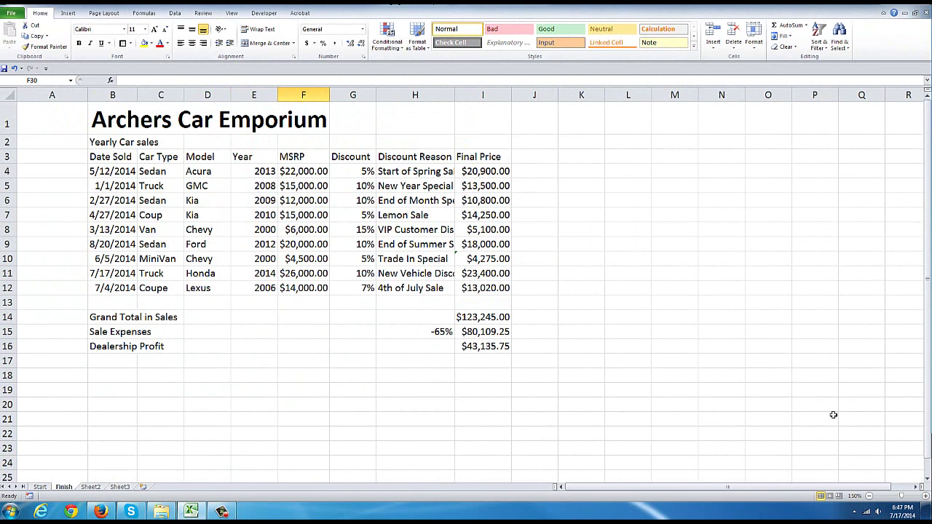
{"action": "left_click", "coordinate": [925, 496]}
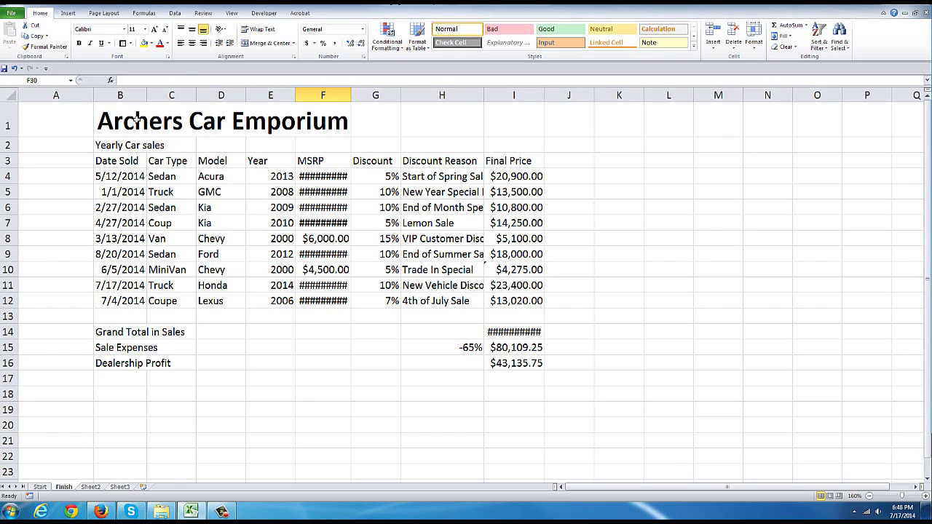
- Try auto-fitting column B to the title in B1, and undo the column width change
{"action": "left_click", "coordinate": [136, 119]}
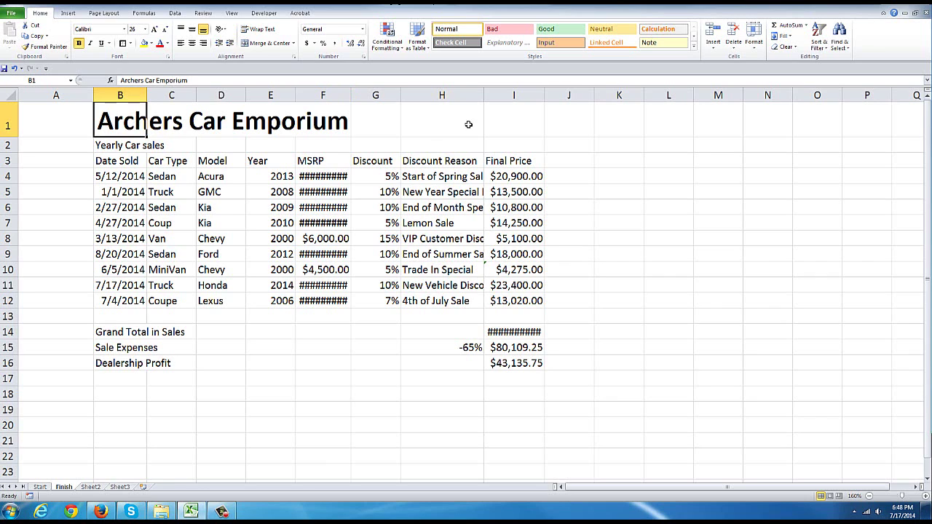
{"action": "left_click_drag", "start_coordinate": [505, 124], "coordinate": [109, 127]}
{"action": "left_click", "coordinate": [109, 128]}
{"action": "double_click", "coordinate": [146, 95]}
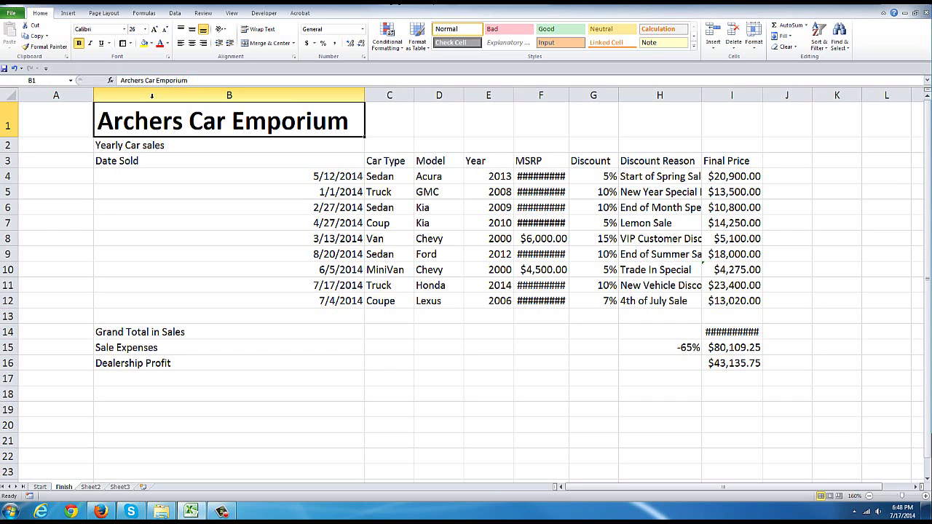
{"action": "left_click", "coordinate": [13, 68]}
- Merge and center the title "Archers Car Emporium" across cells B1 to I1
{"action": "left_click_drag", "start_coordinate": [126, 120], "coordinate": [492, 125]}
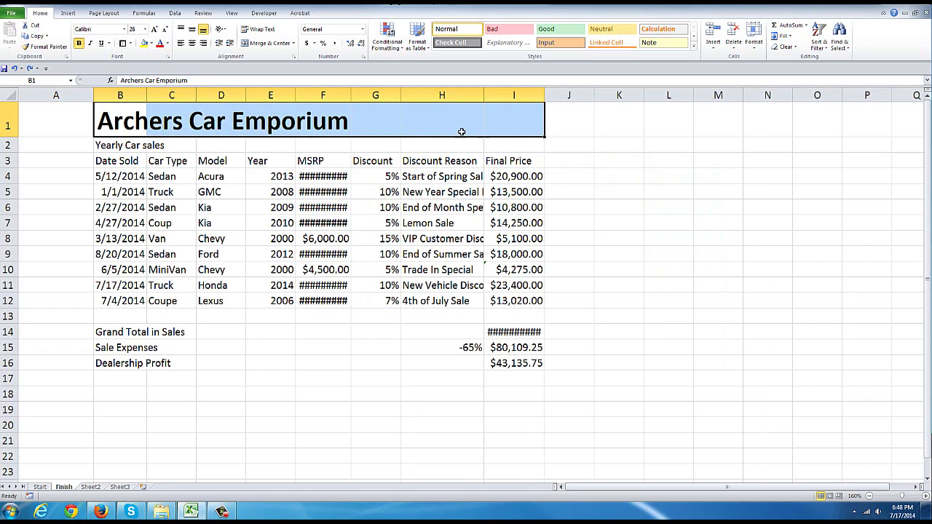
{"action": "left_click", "coordinate": [120, 119]}
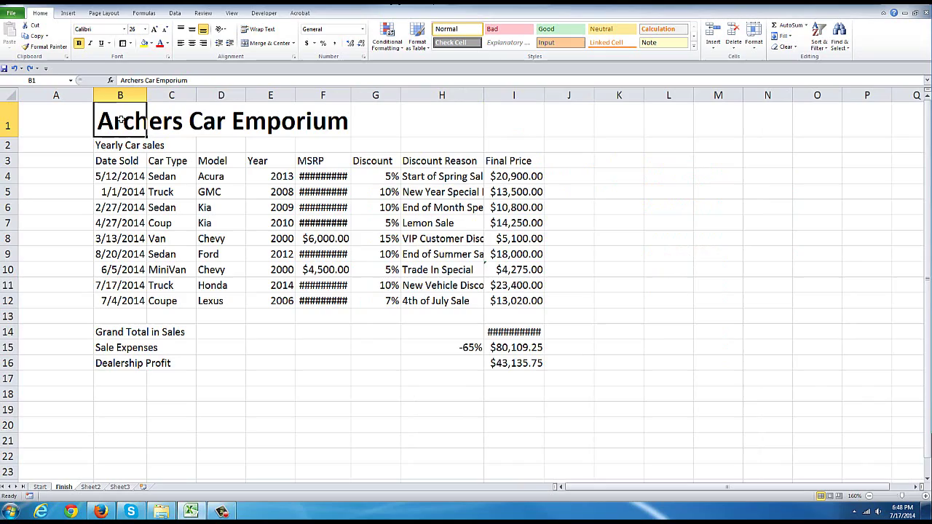
{"action": "left_click_drag", "start_coordinate": [120, 120], "coordinate": [503, 120]}
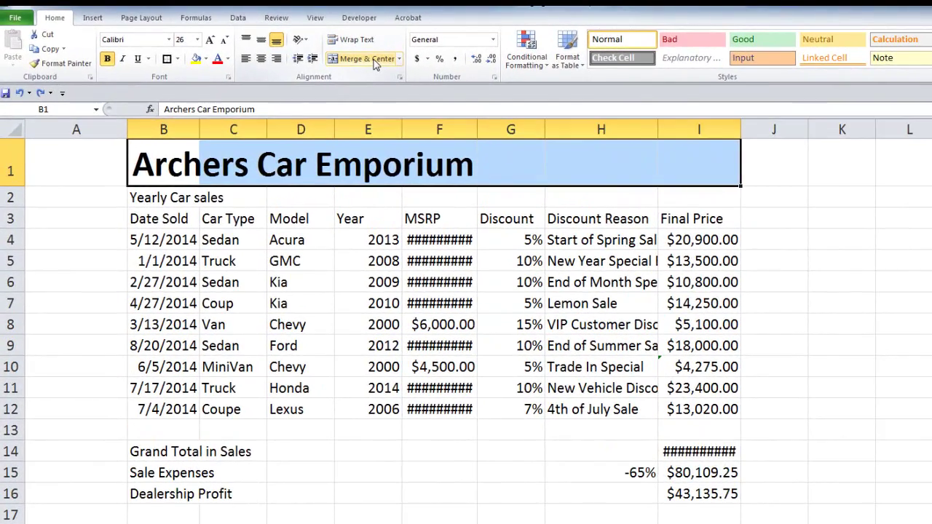
{"action": "left_click", "coordinate": [374, 62]}
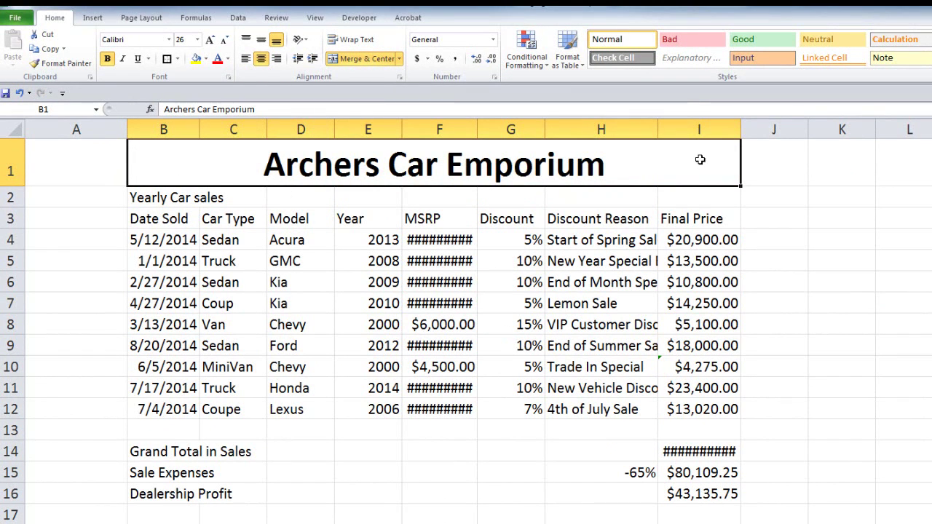
- Try left and right alignment on the merged title, return it to centered, and view the merge options
{"action": "left_click", "coordinate": [246, 63]}
{"action": "left_click", "coordinate": [276, 61]}
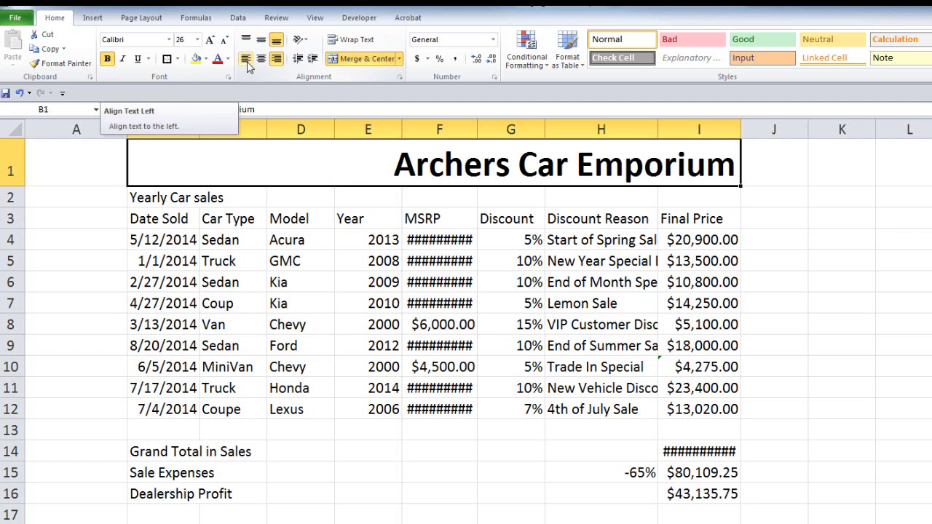
{"action": "left_click", "coordinate": [247, 63]}
{"action": "left_click", "coordinate": [261, 62]}
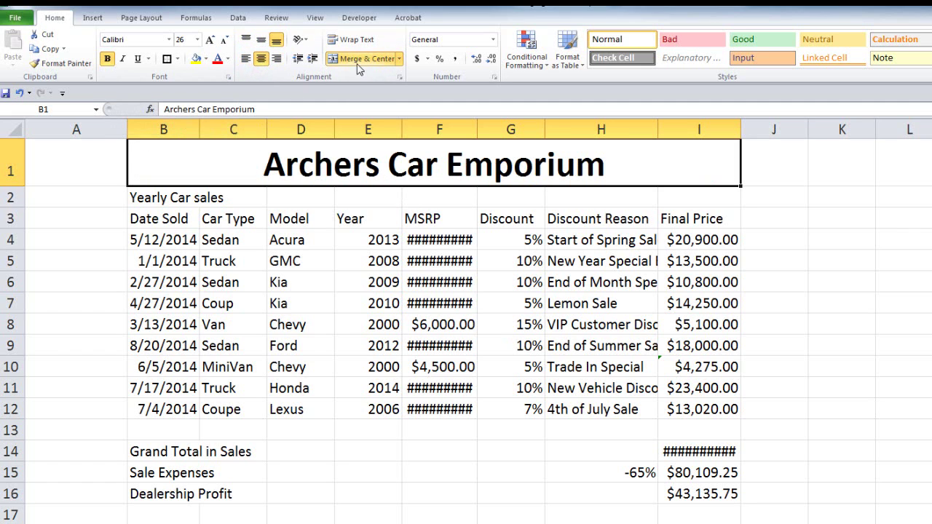
{"action": "left_click", "coordinate": [399, 60]}
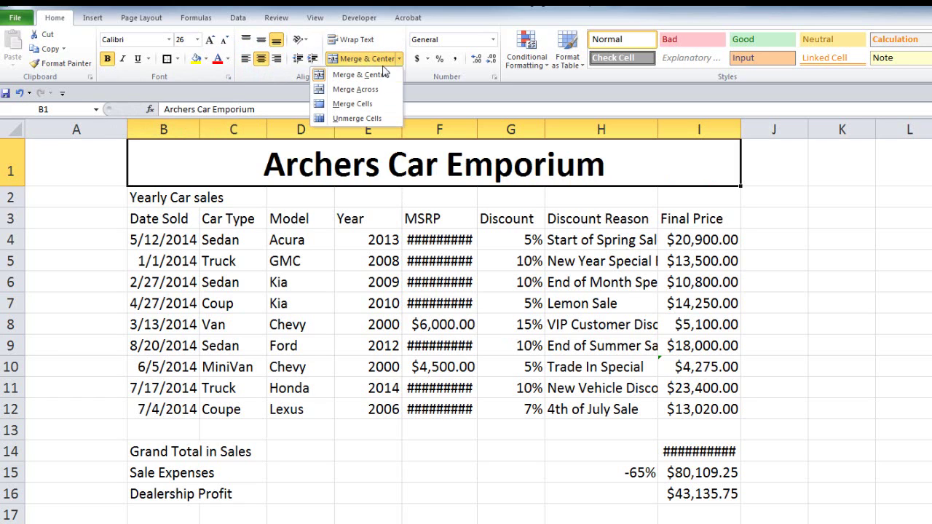
{"action": "left_click", "coordinate": [401, 46]}
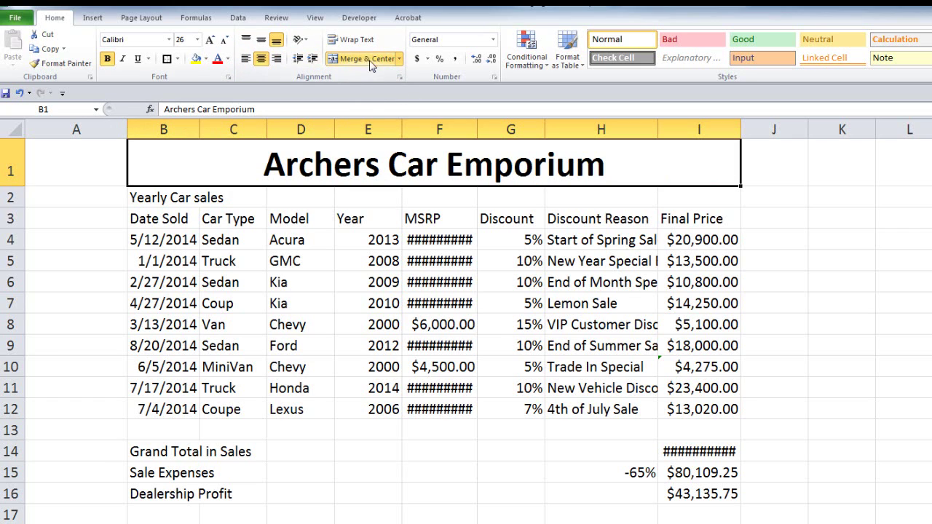
- Merge and center the subtitle "Yearly Car sales" across B2 to I2 and make it bold
{"action": "left_click", "coordinate": [178, 197]}
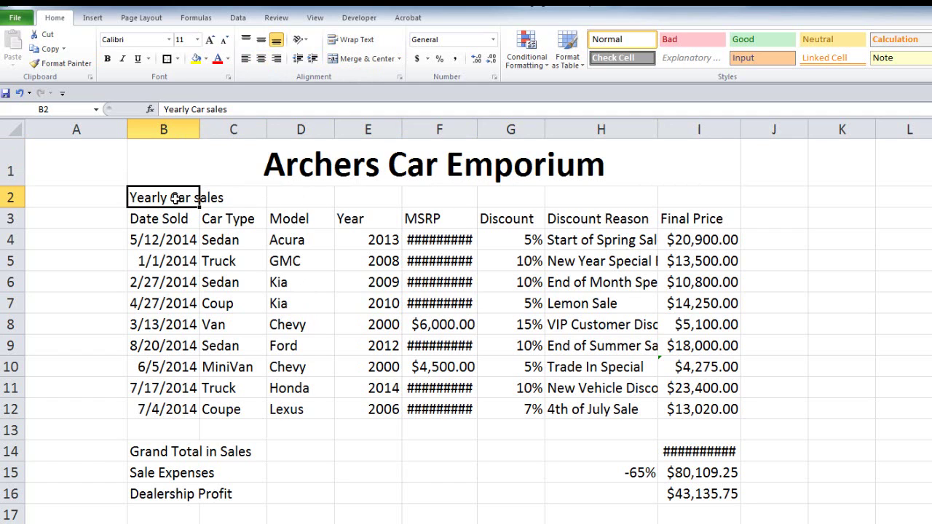
{"action": "left_click_drag", "start_coordinate": [175, 198], "coordinate": [688, 201]}
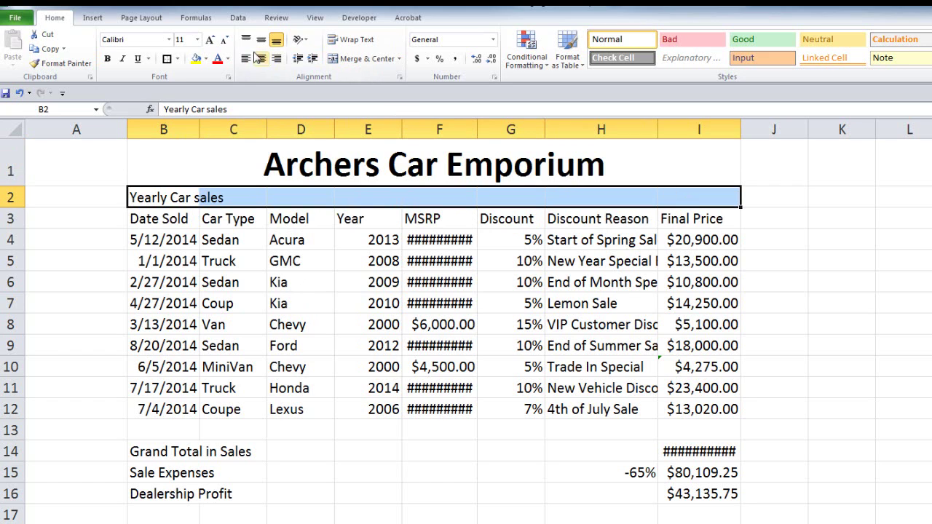
{"action": "left_click", "coordinate": [348, 58]}
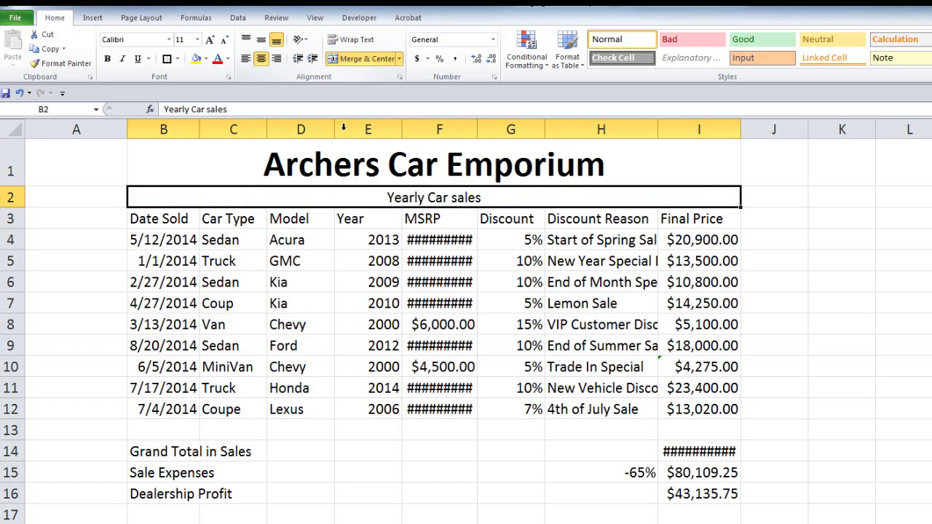
{"action": "left_click", "coordinate": [107, 58]}
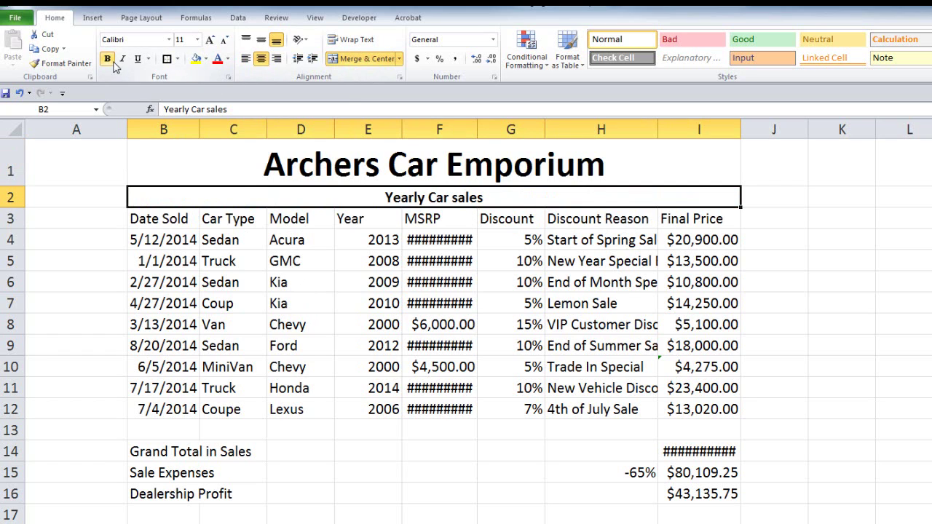
{"action": "left_click", "coordinate": [368, 277]}
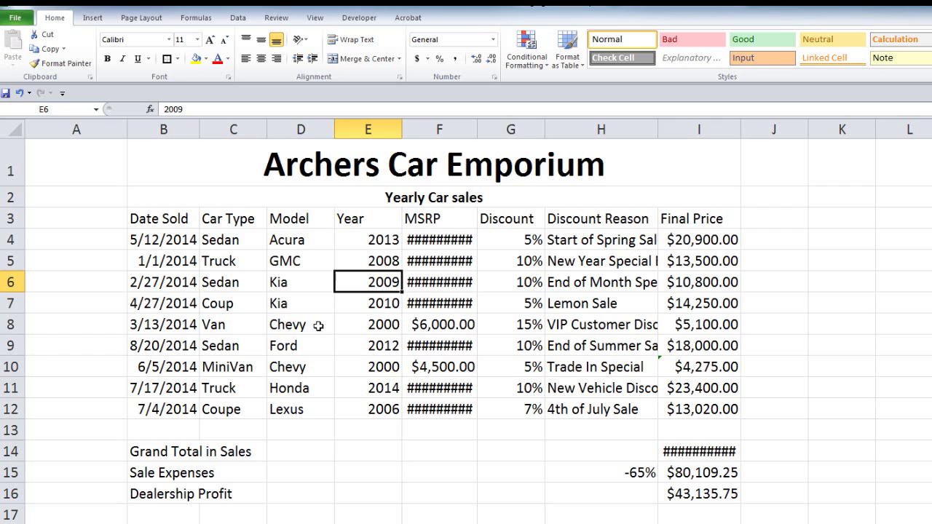
- Auto-fit the MSRP column's width, and try widening the Discount Reason column before undoing that widening
{"action": "double_click", "coordinate": [477, 127]}
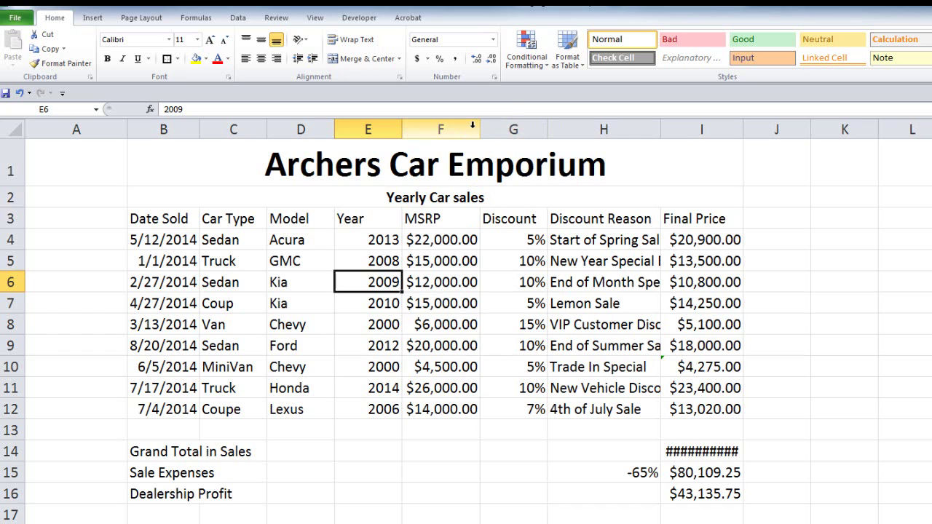
{"action": "left_click_drag", "start_coordinate": [661, 128], "coordinate": [727, 128]}
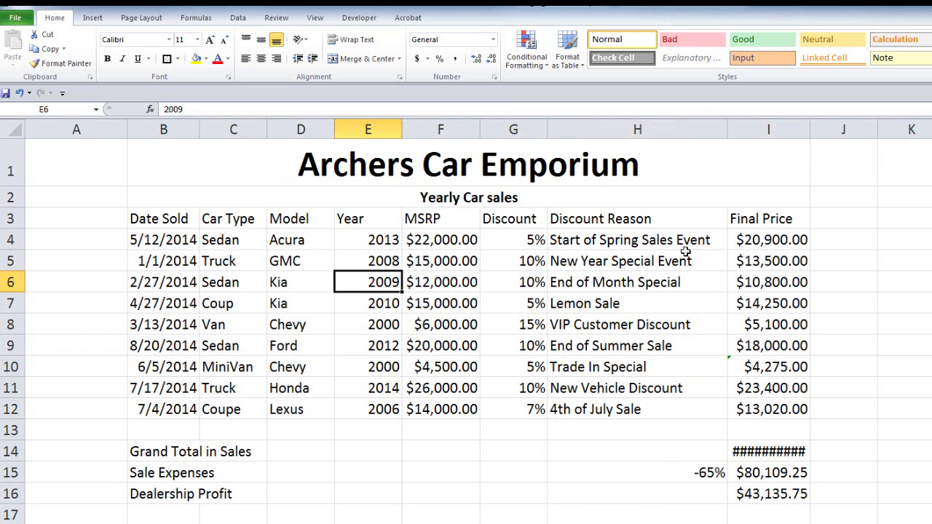
{"action": "left_click", "coordinate": [20, 93]}
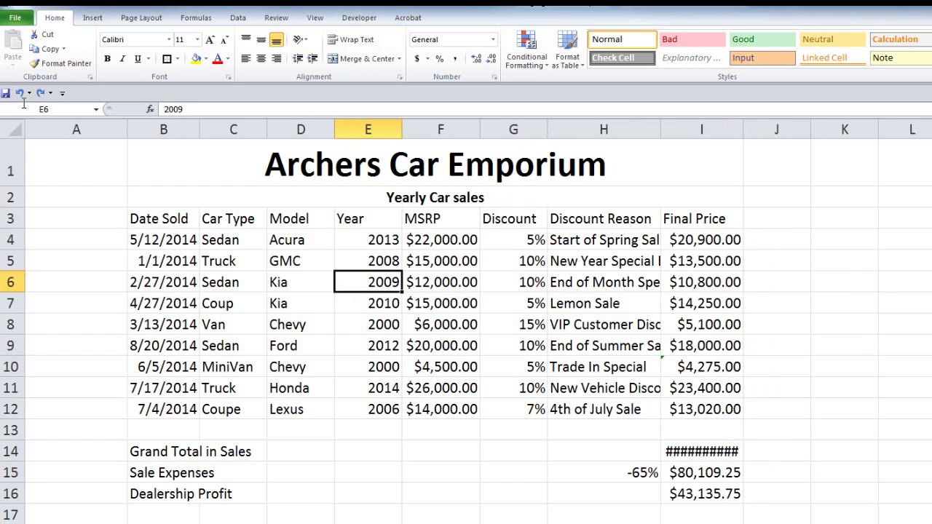
- Try auto-fitting the Date Sold column and undo it, and auto-fit the Final Price column's width
{"action": "left_click", "coordinate": [175, 453]}
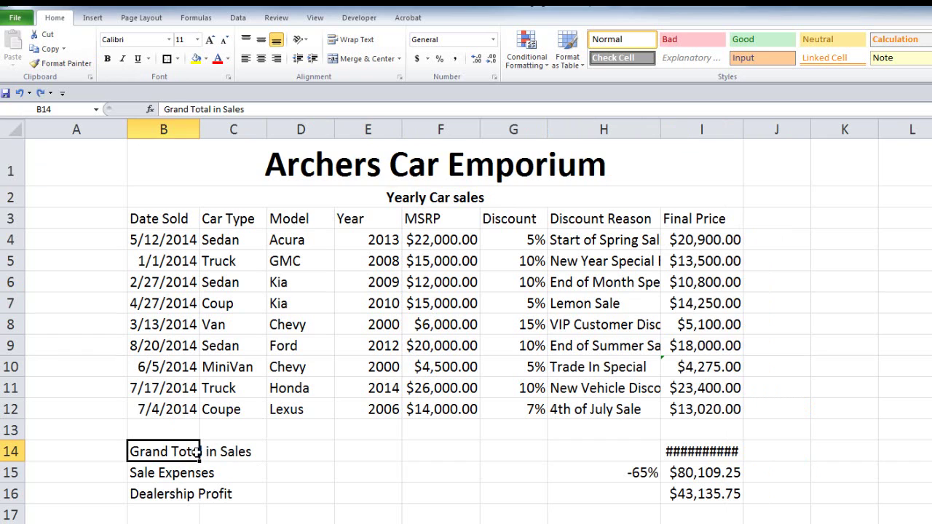
{"action": "double_click", "coordinate": [200, 135]}
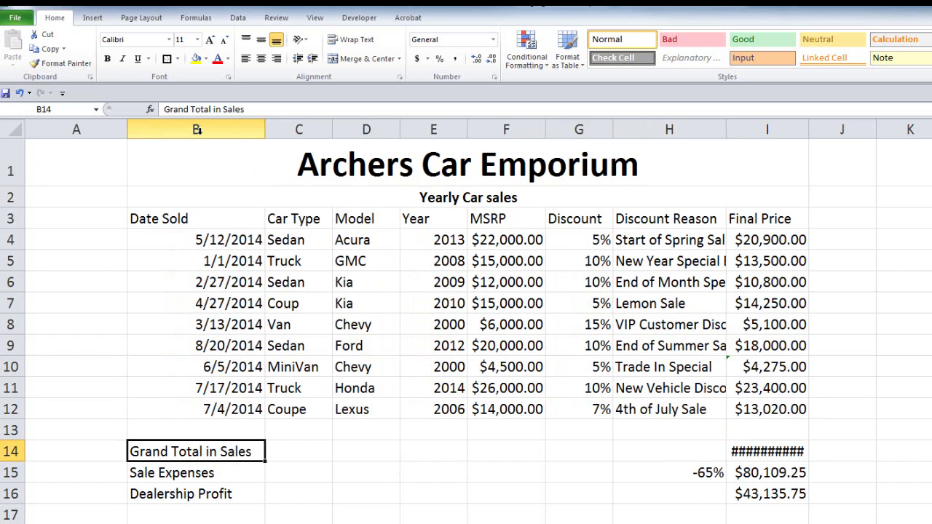
{"action": "left_click", "coordinate": [19, 92]}
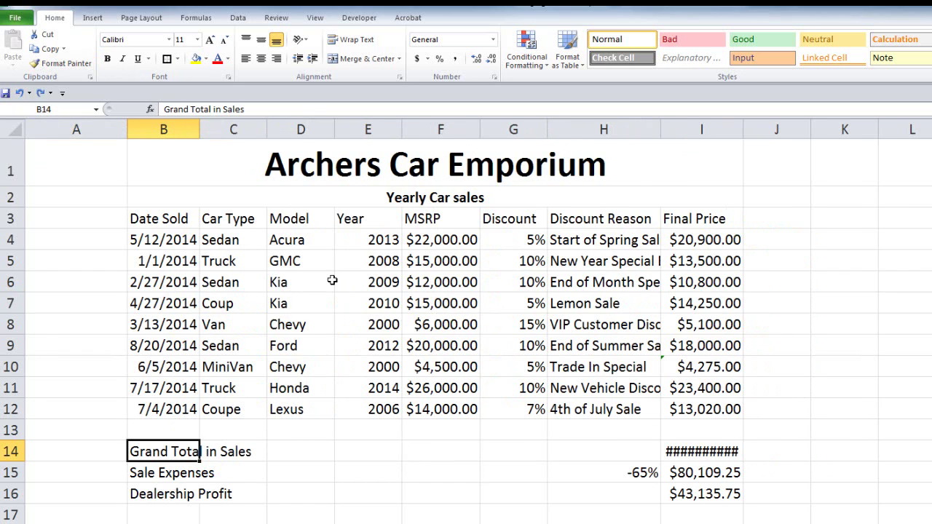
{"action": "double_click", "coordinate": [744, 129]}
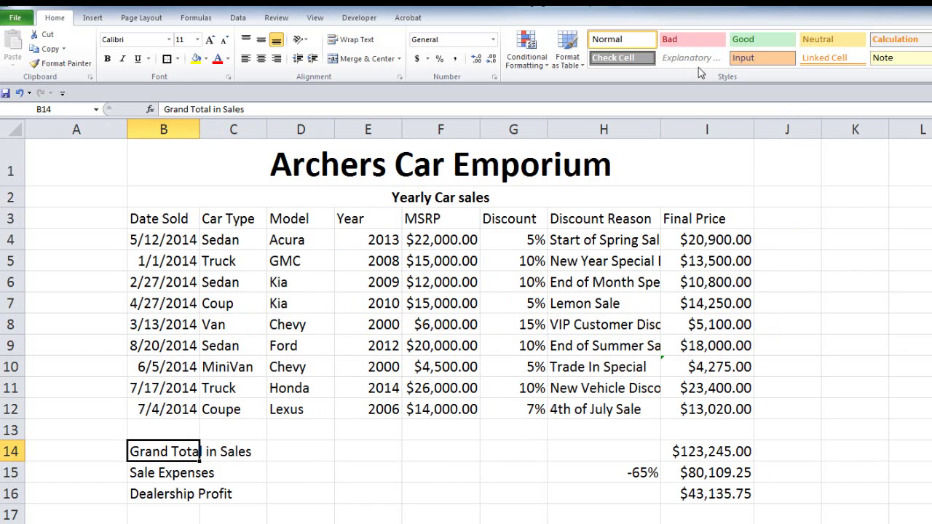
- Apply Wrap Text to the Discount Reason entries in cells H4 to H12
{"action": "left_click", "coordinate": [619, 240]}
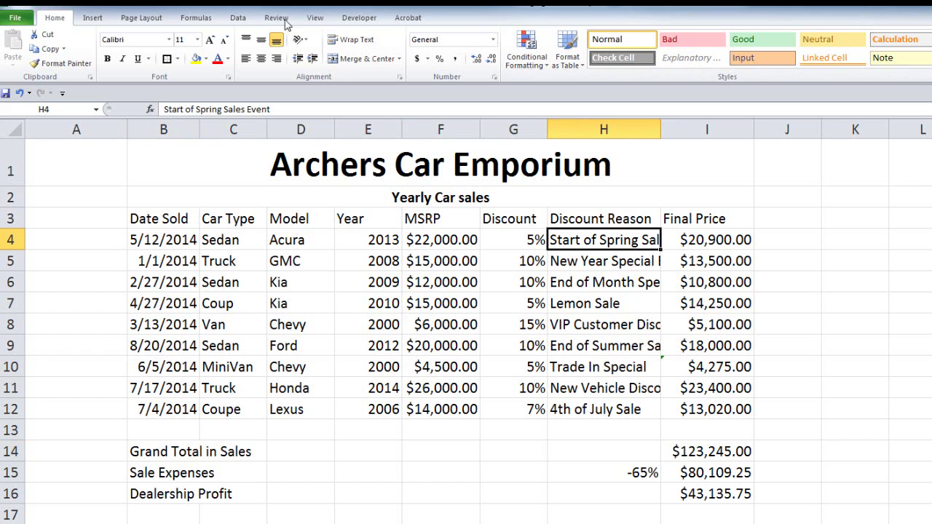
{"action": "left_click", "coordinate": [346, 41]}
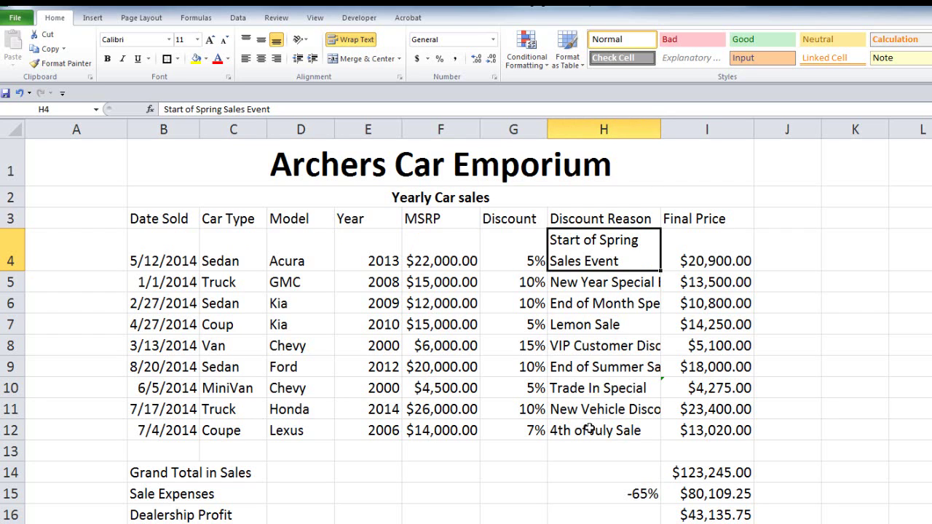
{"action": "left_click_drag", "start_coordinate": [591, 281], "coordinate": [603, 428]}
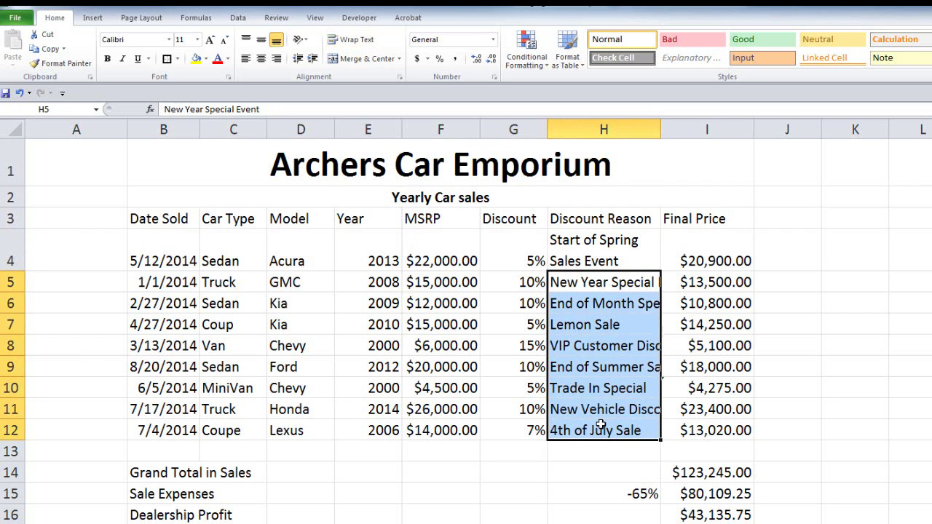
{"action": "left_click", "coordinate": [363, 43]}
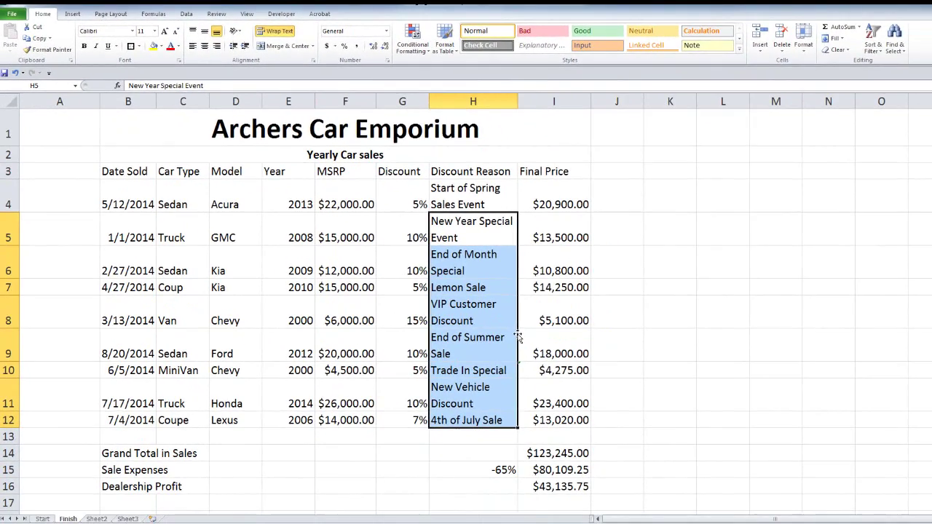
- Enter the sample text "one word" in cells L4 and L5
{"action": "left_click", "coordinate": [734, 218]}
{"action": "left_click", "coordinate": [734, 196]}
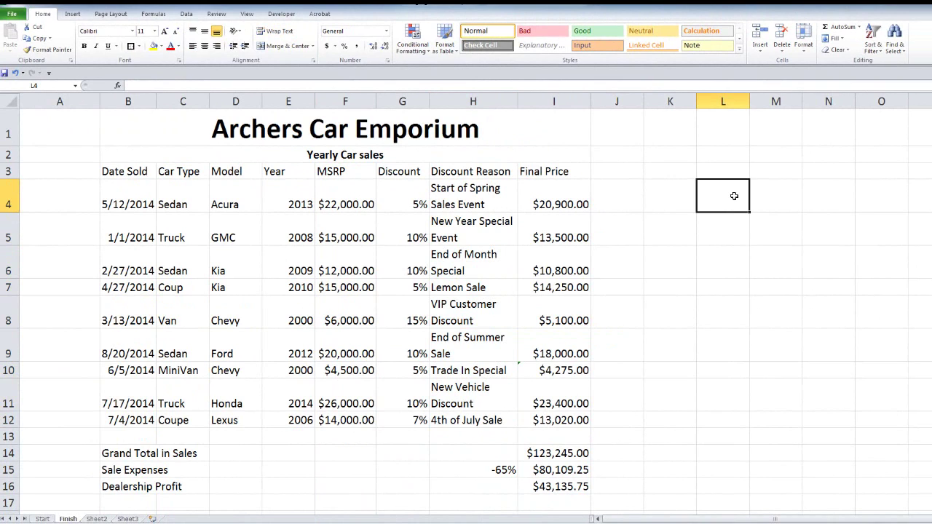
{"action": "type", "text": "one word"}
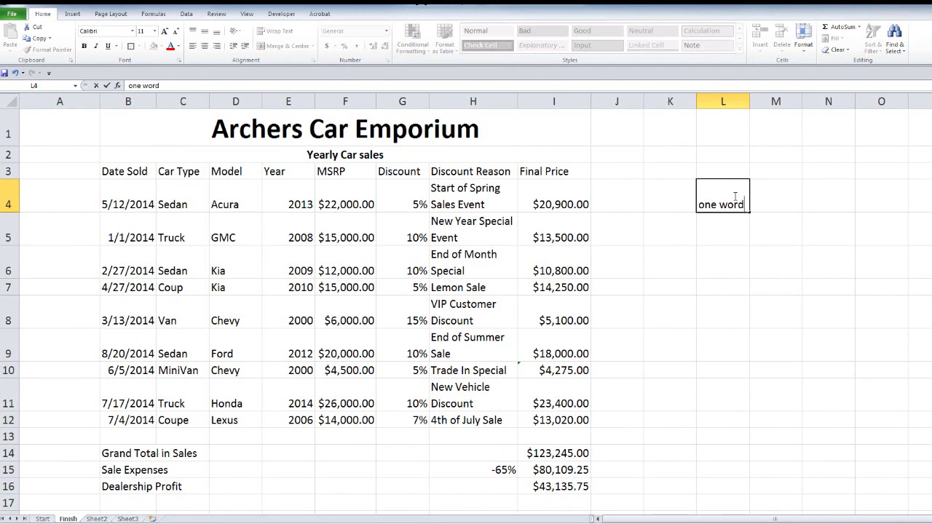
{"action": "key", "text": "Return"}
{"action": "type", "text": "one"}
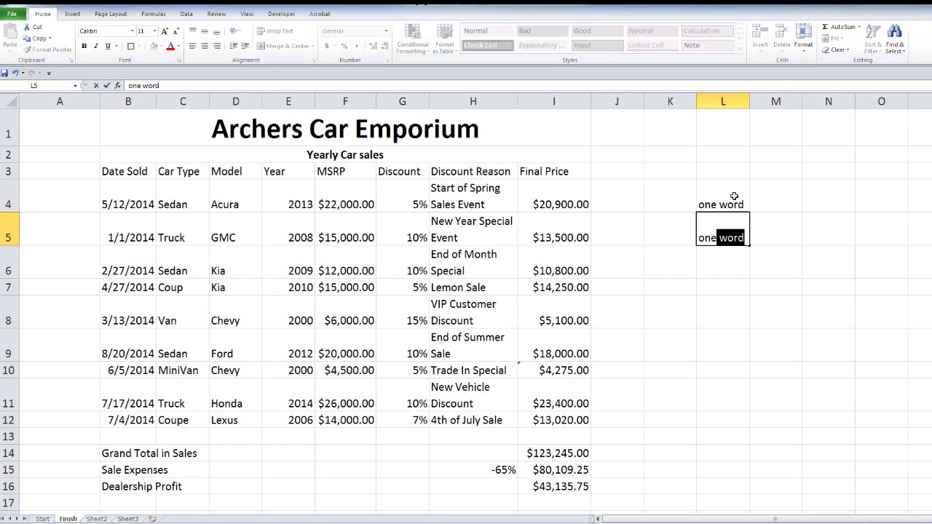
{"action": "key", "text": "Return"}
- Enter "two words" in cells L6 and L7, and "I am many words because I can be" in L8
{"action": "type", "text": "two w"}
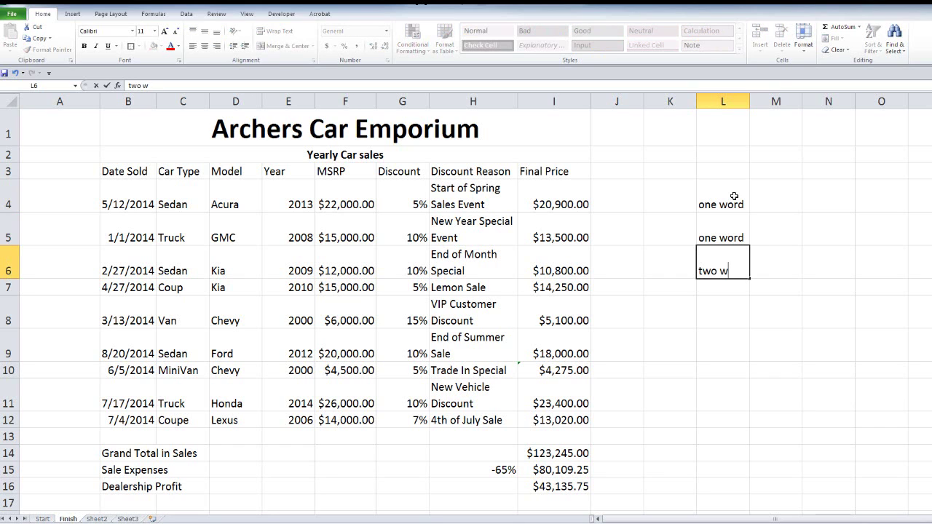
{"action": "type", "text": "ords"}
{"action": "key", "text": "Return"}
{"action": "type", "text": "two"}
{"action": "key", "text": "Return"}
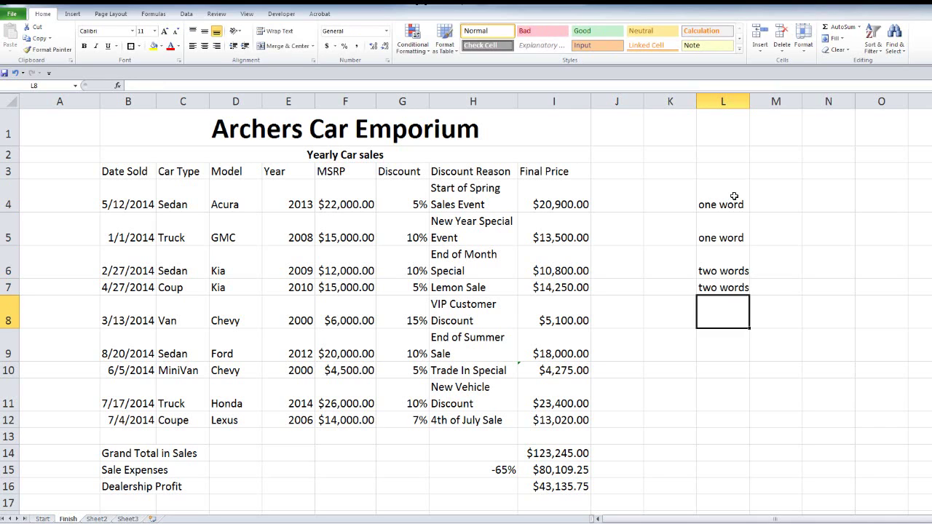
{"action": "type", "text": "l am"}
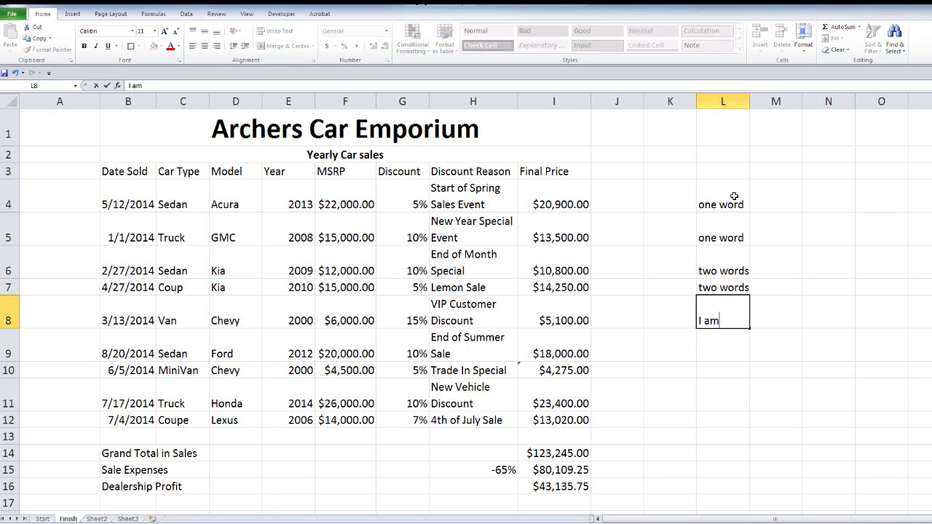
{"action": "type", "text": " many words because i can be"}
{"action": "key", "text": "Return"}
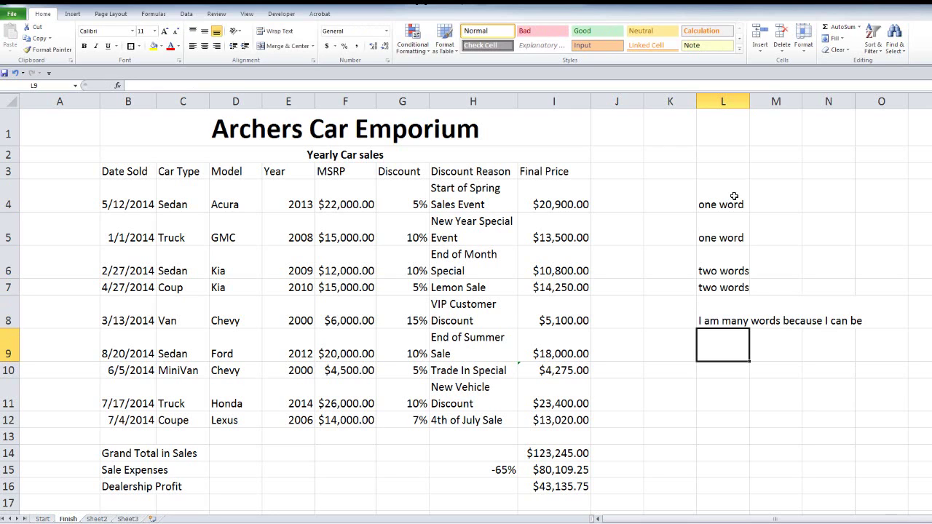
- Auto-fit the width of column L to its sample text and select the entries in L4 to L8
{"action": "left_click_drag", "start_coordinate": [733, 206], "coordinate": [734, 292]}
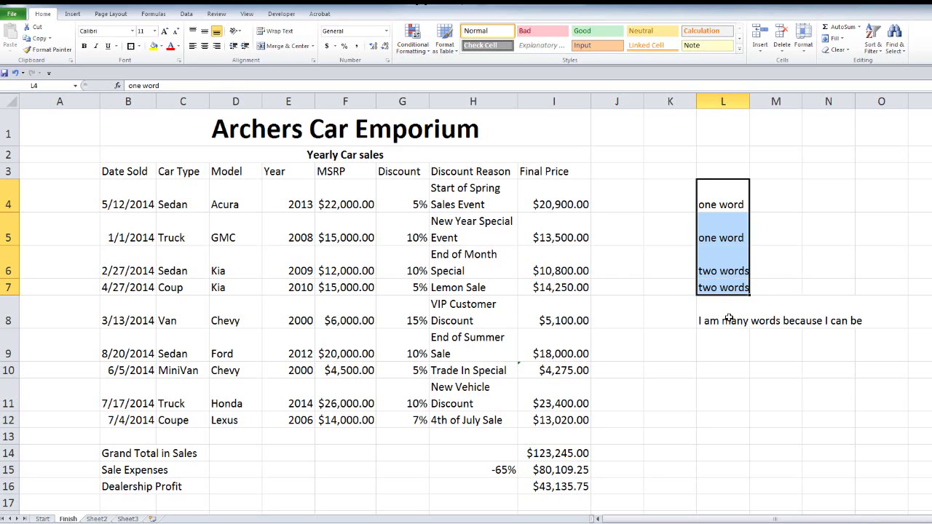
{"action": "left_click", "coordinate": [733, 323]}
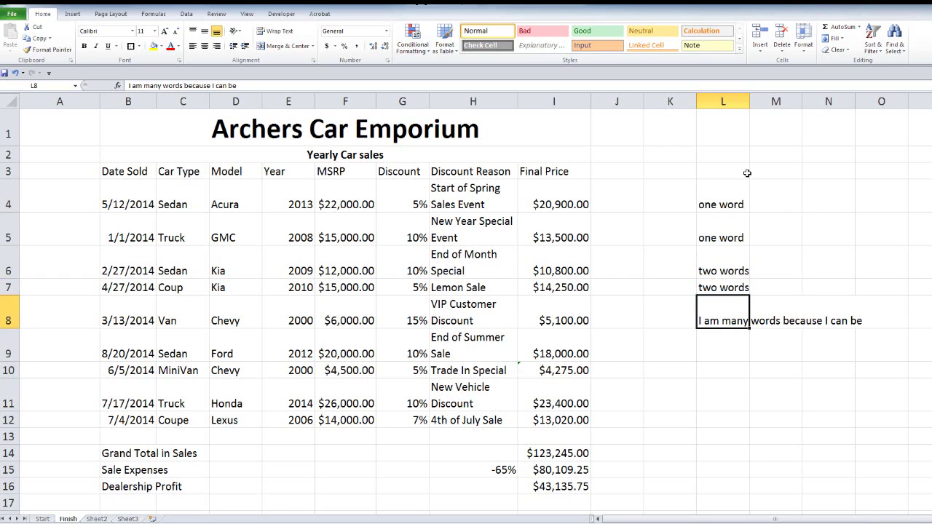
{"action": "double_click", "coordinate": [749, 101]}
{"action": "left_click_drag", "start_coordinate": [737, 201], "coordinate": [733, 289]}
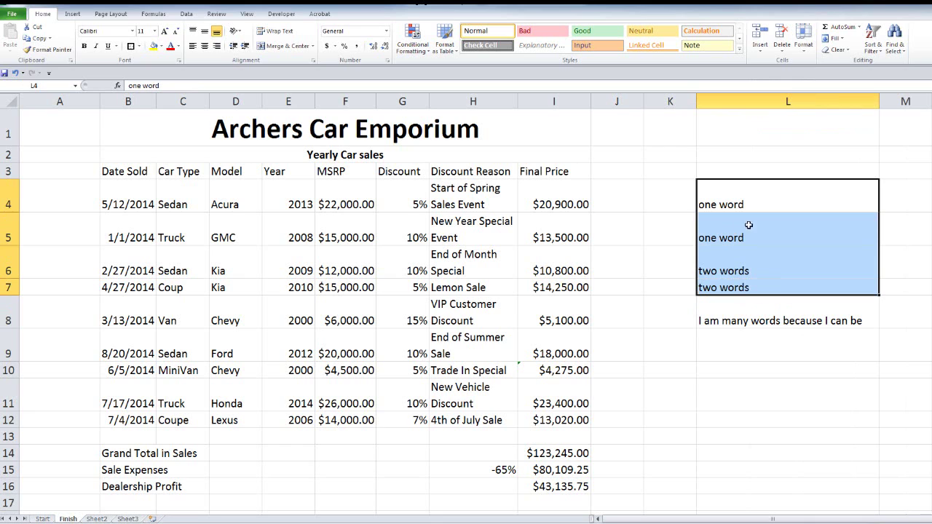
{"action": "left_click", "coordinate": [755, 322]}
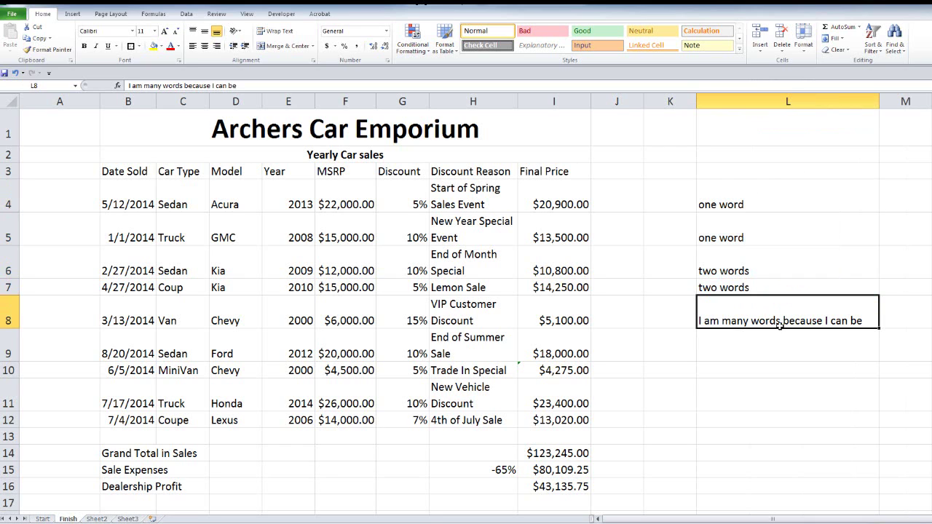
- Narrow column L to roughly the width of "two words" and apply Wrap Text to the long sentence in L8
{"action": "left_click_drag", "start_coordinate": [879, 102], "coordinate": [758, 114]}
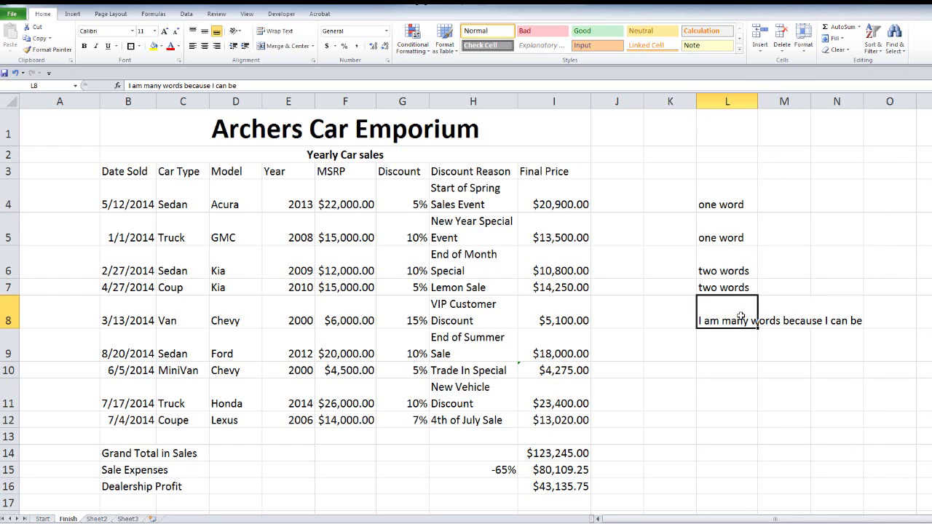
{"action": "left_click", "coordinate": [275, 30]}
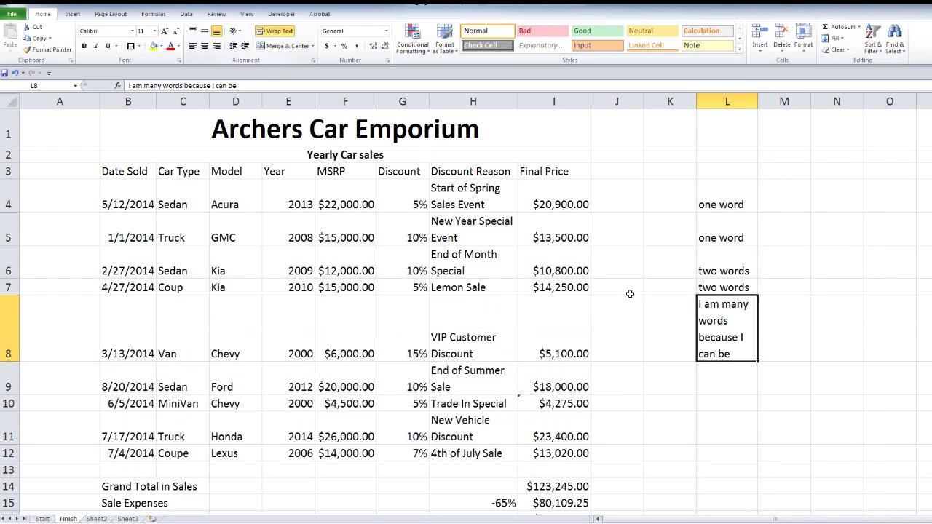
{"action": "left_click", "coordinate": [730, 101]}
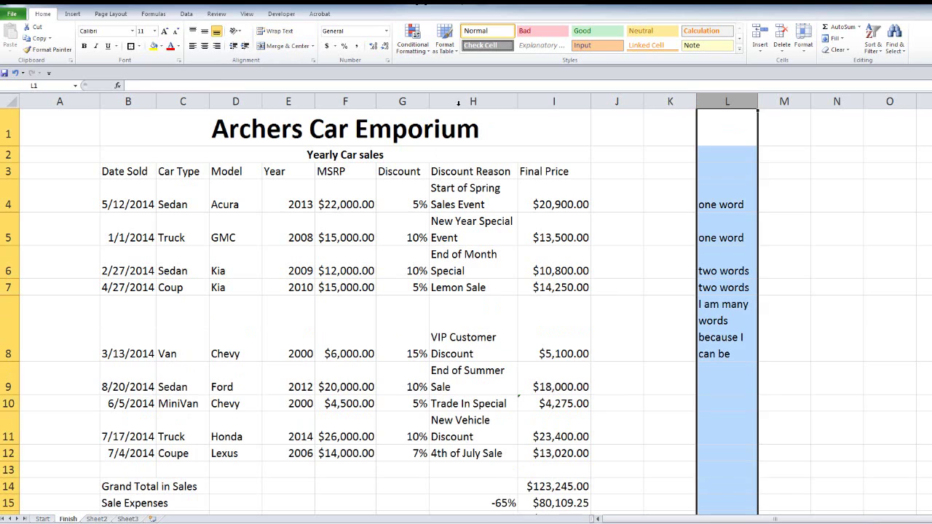
{"action": "left_click", "coordinate": [717, 328]}
{"action": "left_click", "coordinate": [732, 206]}
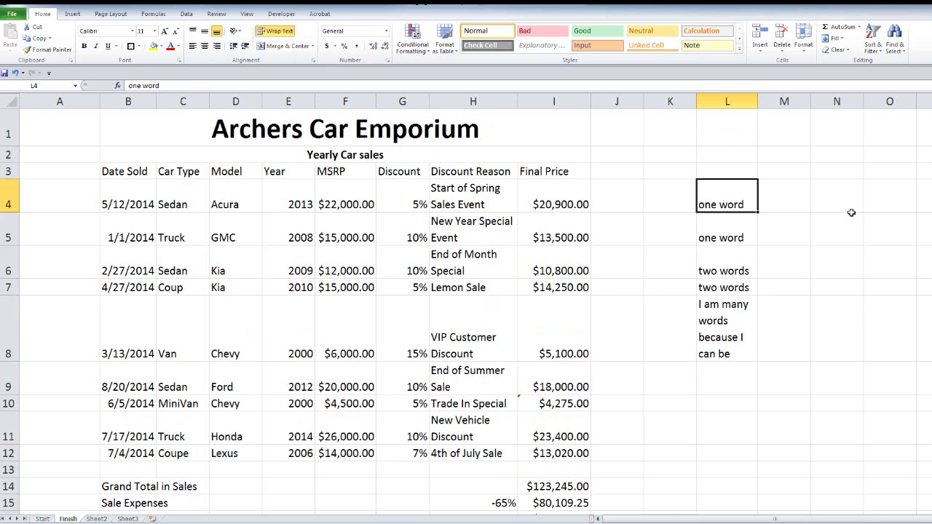
{"action": "left_click", "coordinate": [743, 349]}
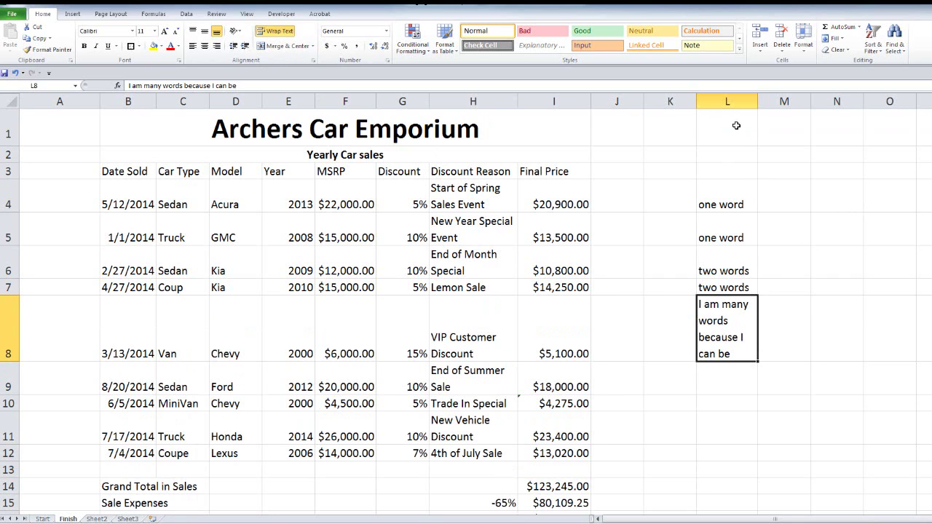
- Delete column L with all of its sample text
{"action": "left_click", "coordinate": [718, 111]}
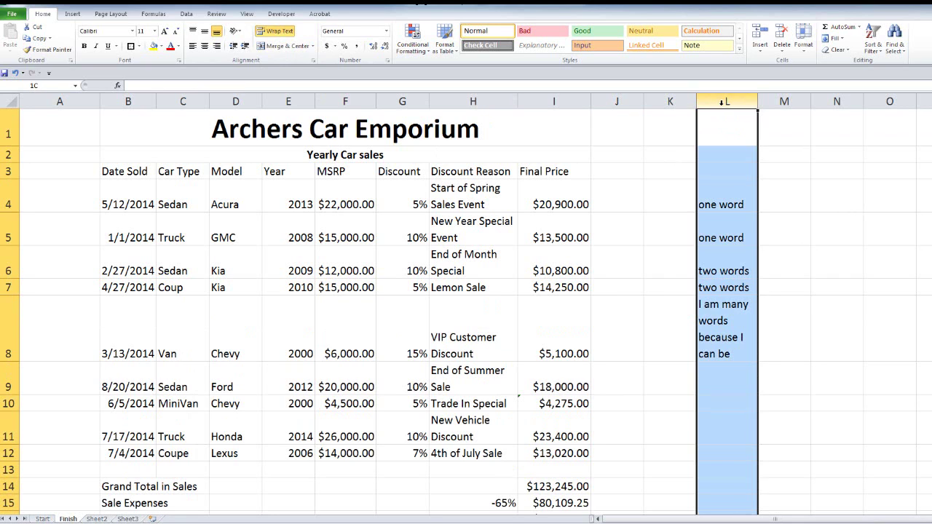
{"action": "right_click", "coordinate": [715, 167]}
{"action": "left_click", "coordinate": [675, 251]}
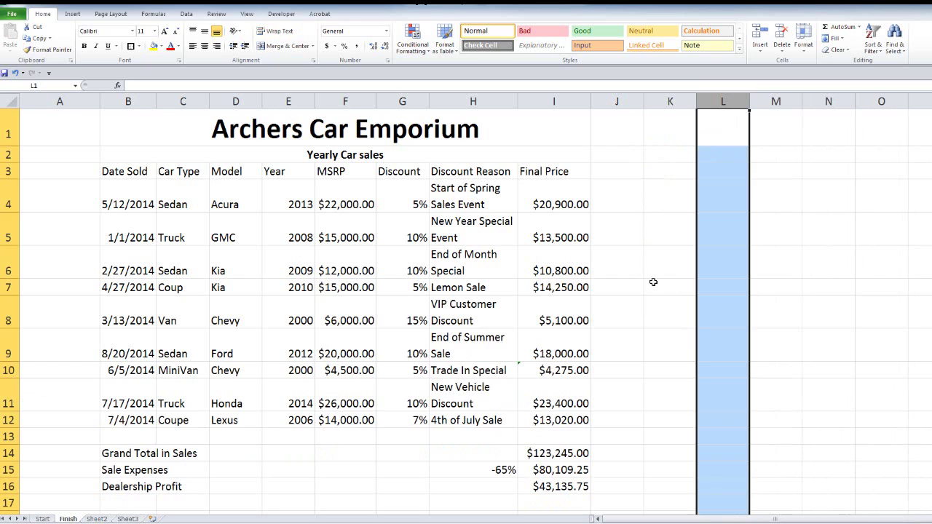
{"action": "left_click", "coordinate": [646, 286]}
{"action": "scroll", "coordinate": [646, 286], "scroll_direction": "down", "scroll_amount": 1}
{"action": "scroll", "coordinate": [646, 286], "scroll_direction": "up", "scroll_amount": 1}
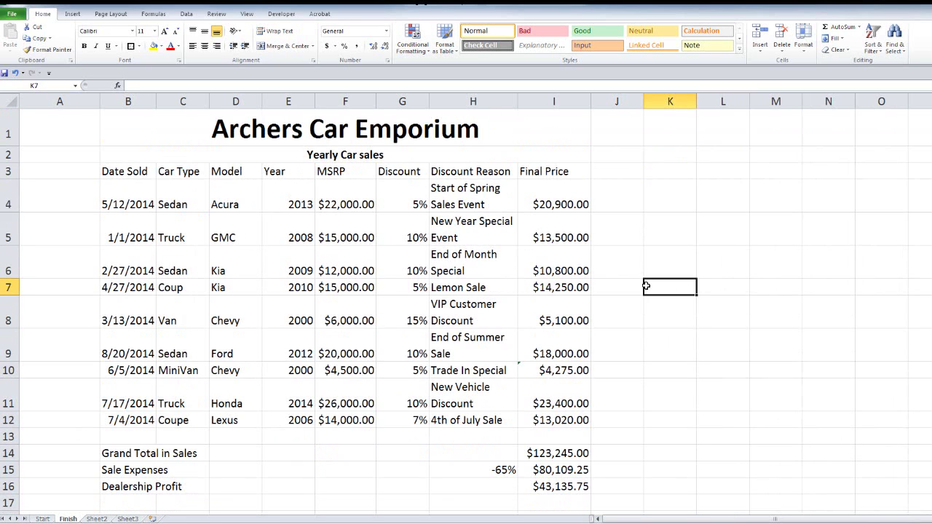
- Merge cells B14 to G14 holding the Grand Total in Sales label and left-align the text
{"action": "scroll", "coordinate": [664, 272], "scroll_direction": "down", "scroll_amount": 1}
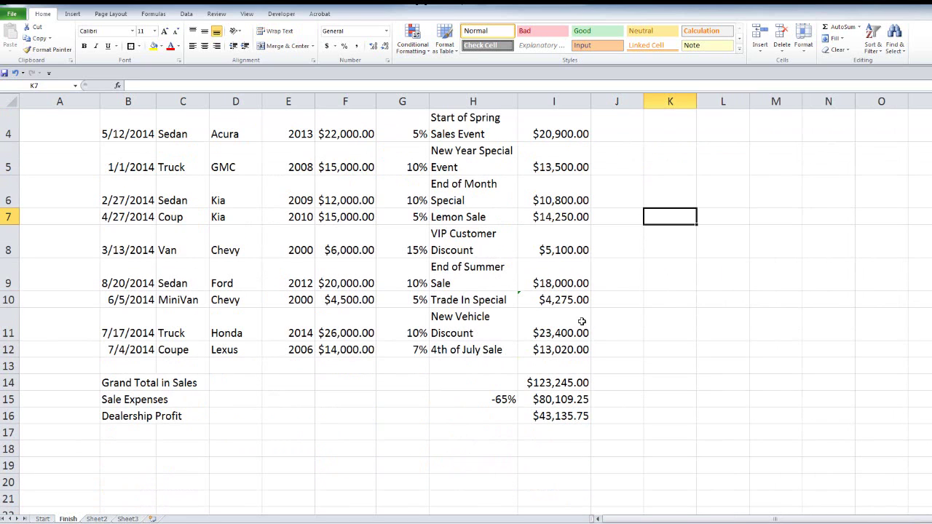
{"action": "left_click_drag", "start_coordinate": [128, 383], "coordinate": [218, 382]}
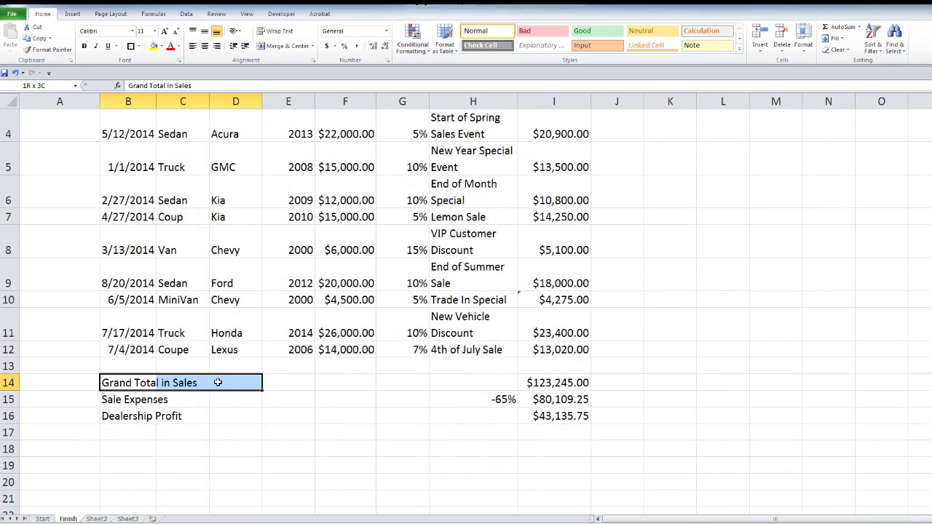
{"action": "left_click_drag", "start_coordinate": [217, 382], "coordinate": [399, 383]}
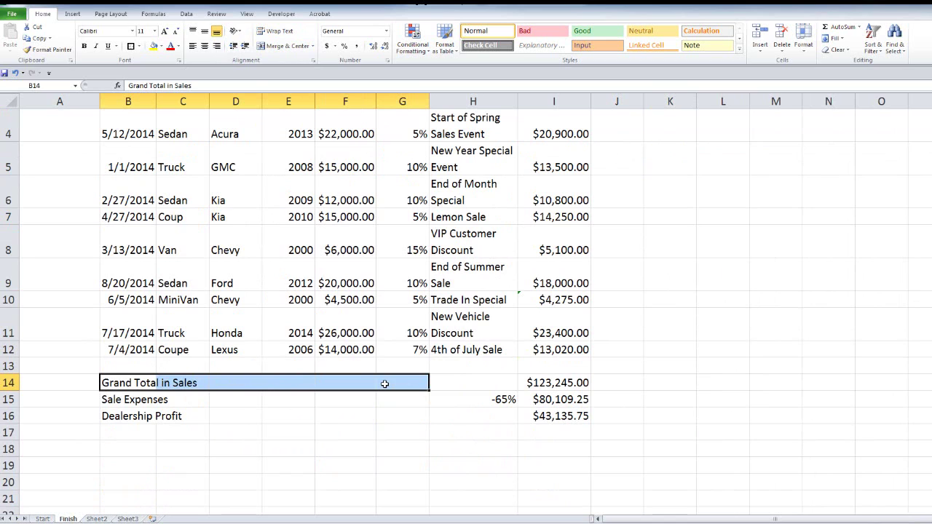
{"action": "left_click", "coordinate": [285, 46]}
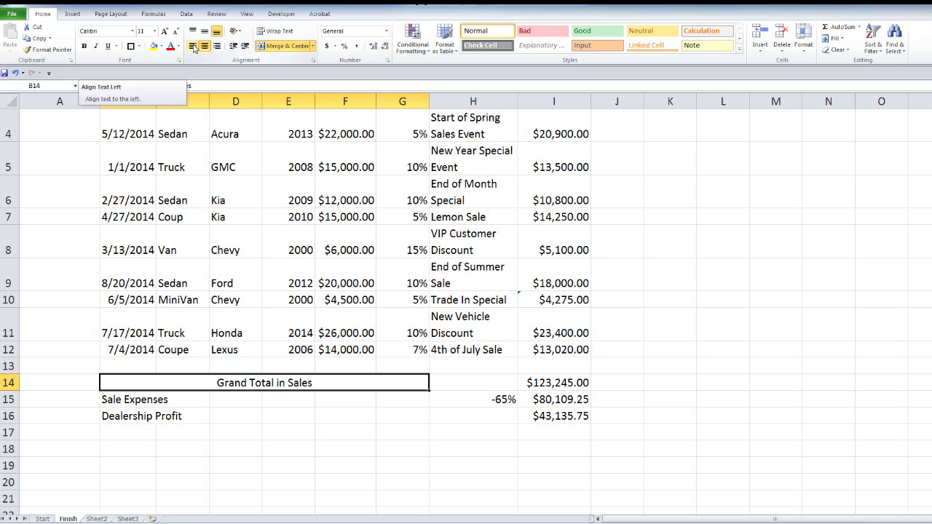
{"action": "left_click", "coordinate": [193, 47]}
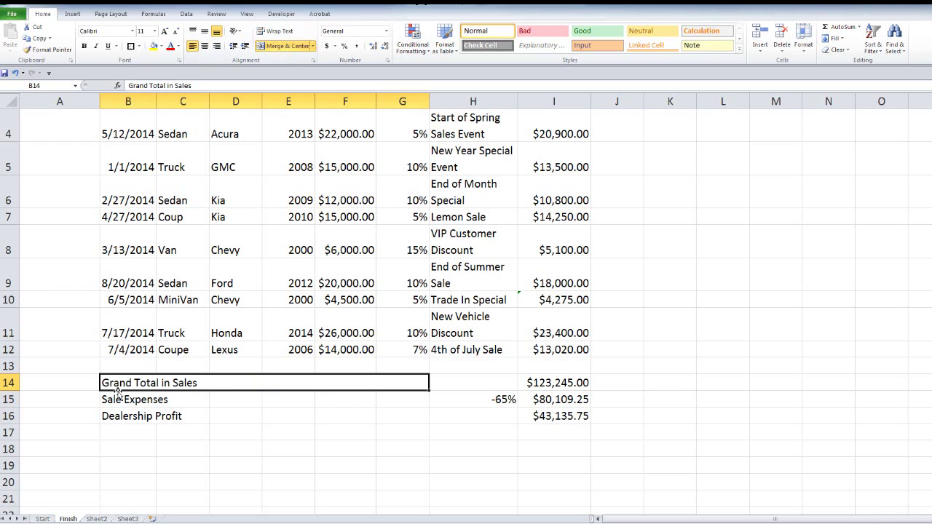
- Try to merge and center B15 to G16 as one block, and undo the merge
{"action": "left_click_drag", "start_coordinate": [116, 399], "coordinate": [408, 404]}
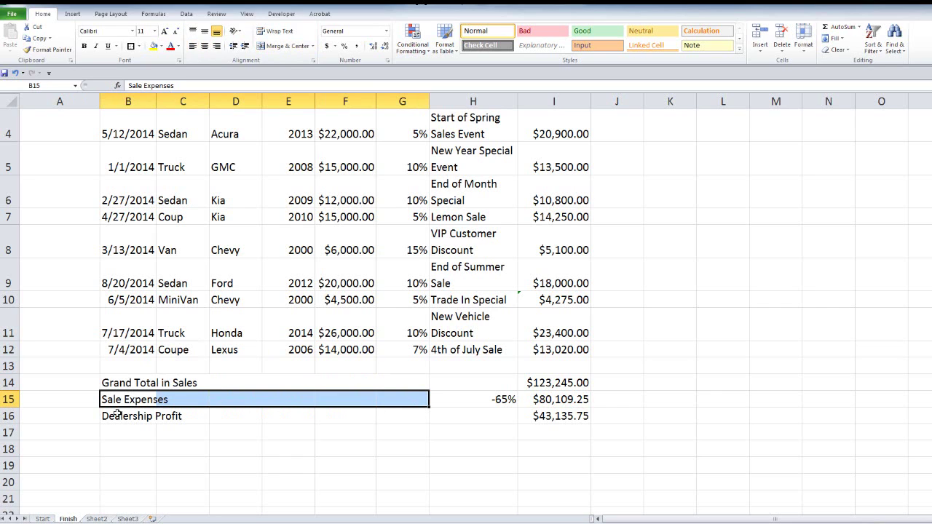
{"action": "left_click_drag", "start_coordinate": [119, 399], "coordinate": [388, 420]}
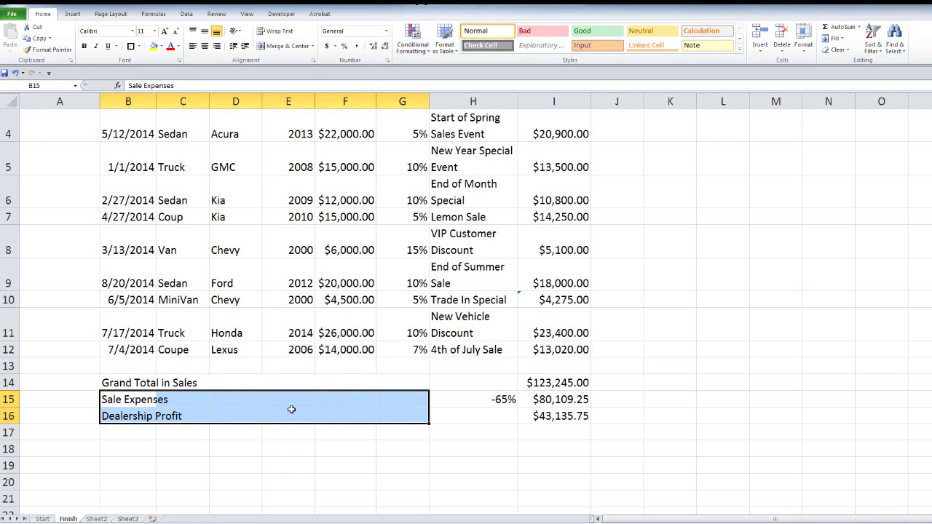
{"action": "left_click", "coordinate": [268, 47]}
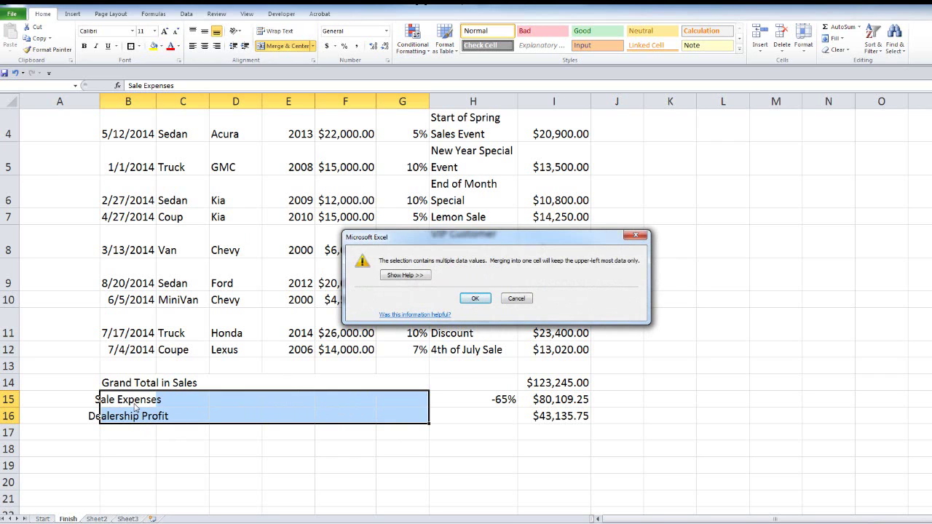
{"action": "left_click", "coordinate": [473, 300]}
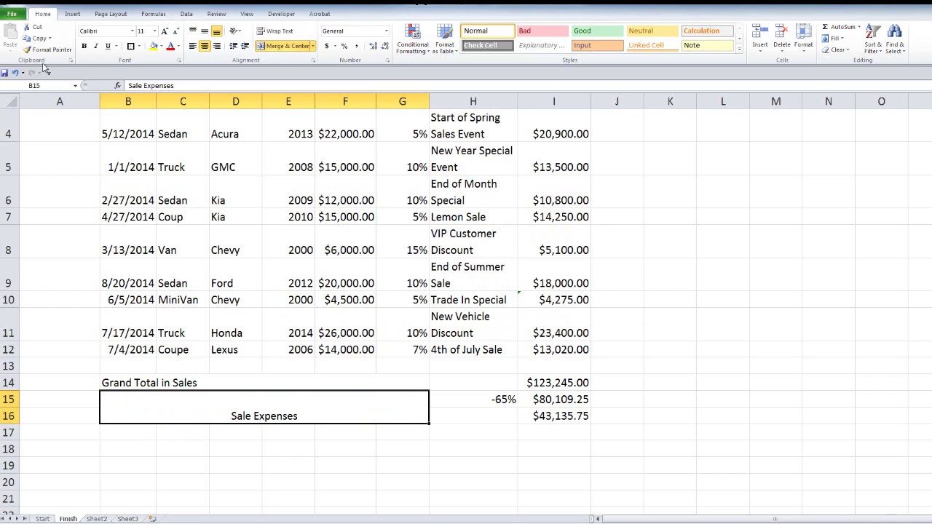
{"action": "left_click", "coordinate": [15, 73]}
{"action": "left_click", "coordinate": [207, 431]}
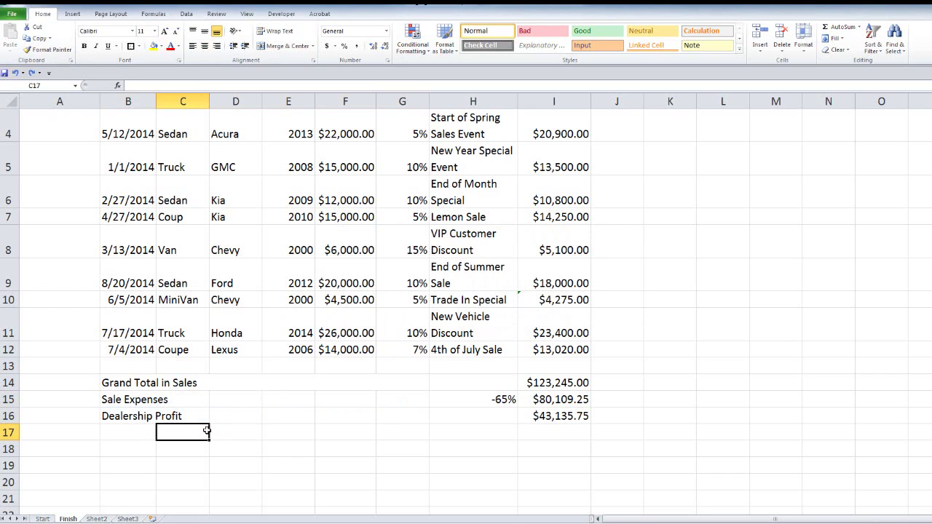
- Merge B15:G15 and B16:G16 as separate rows in one operation and left-align the Sale Expenses and Dealership Profit labels
{"action": "left_click", "coordinate": [127, 400]}
{"action": "left_click_drag", "start_coordinate": [127, 400], "coordinate": [417, 399]}
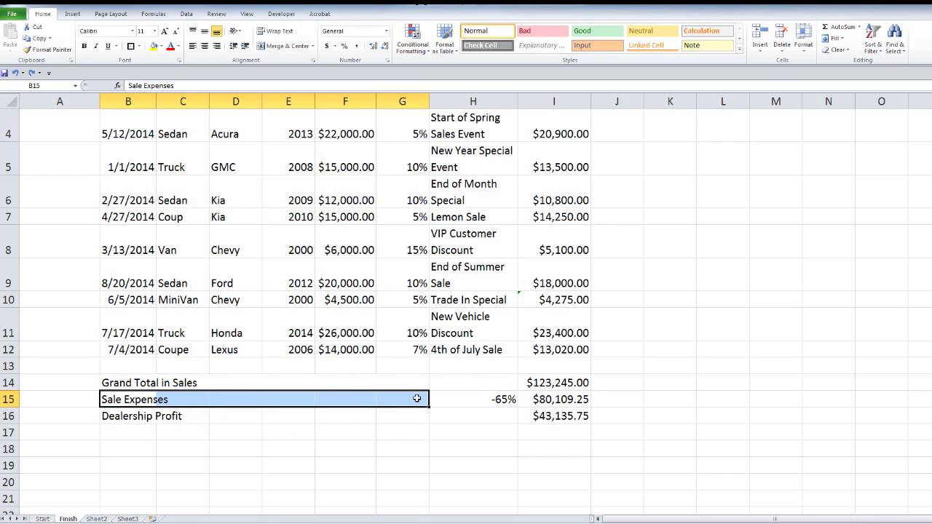
{"action": "left_click", "coordinate": [128, 417], "text": "ctrl"}
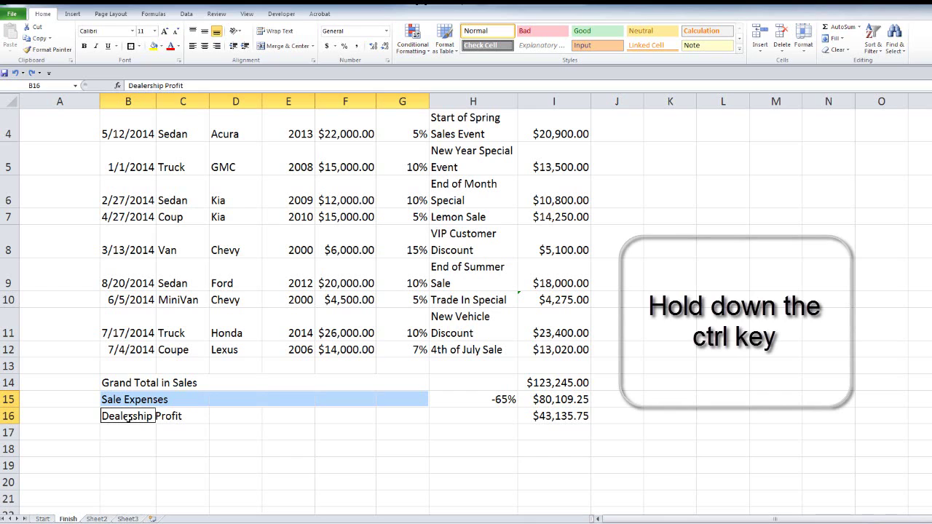
{"action": "left_click_drag", "start_coordinate": [128, 417], "coordinate": [385, 420]}
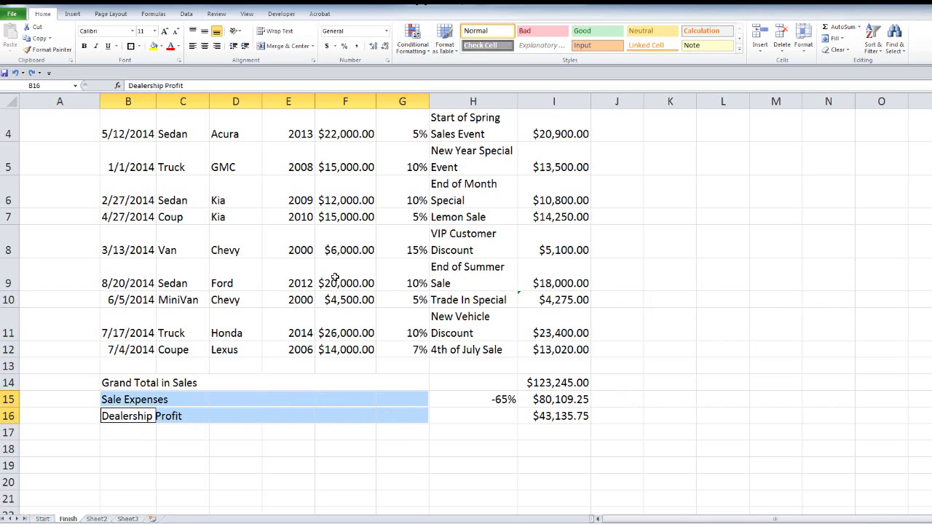
{"action": "left_click", "coordinate": [280, 46]}
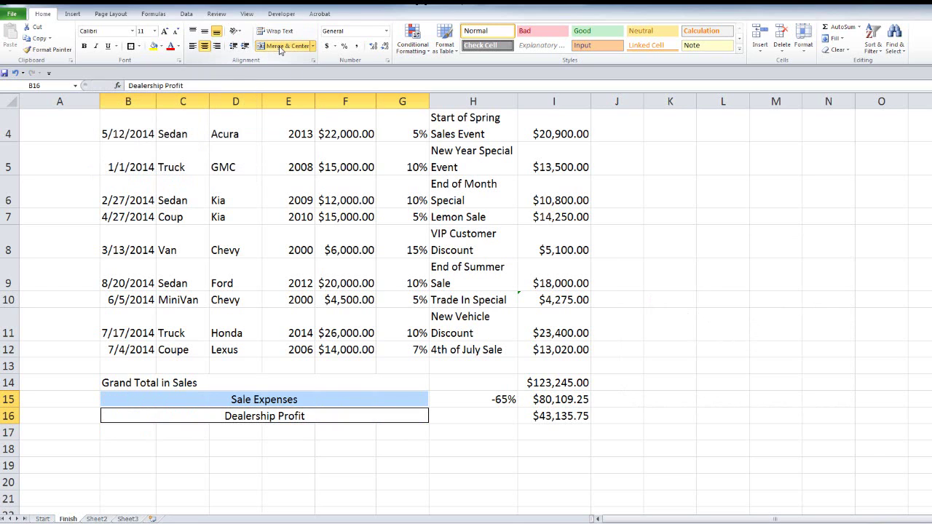
{"action": "left_click", "coordinate": [193, 47]}
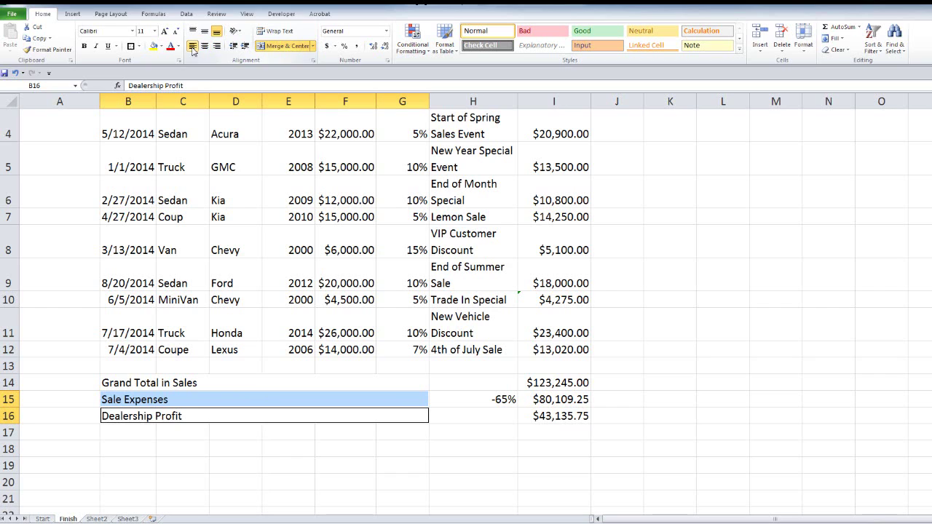
{"action": "left_click", "coordinate": [300, 440]}
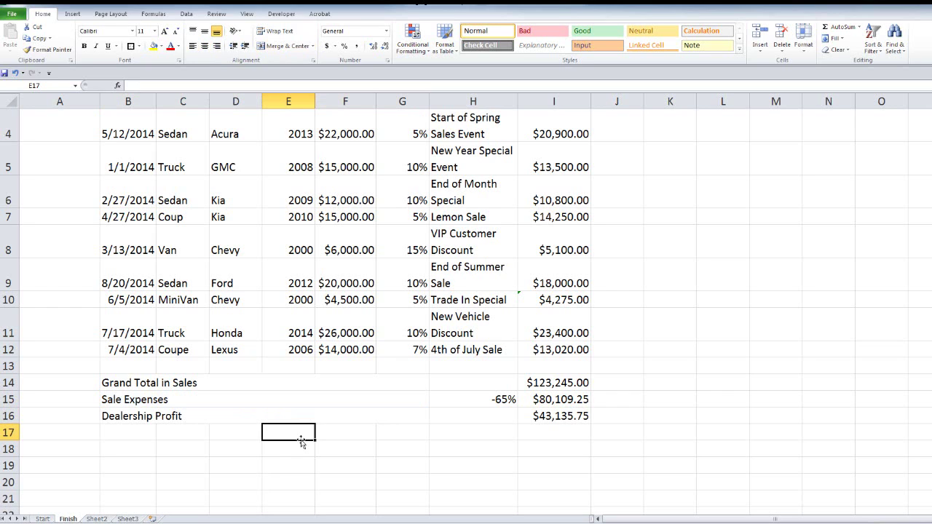
{"action": "left_click", "coordinate": [153, 381]}
{"action": "left_click", "coordinate": [155, 406]}
{"action": "left_click", "coordinate": [155, 416]}
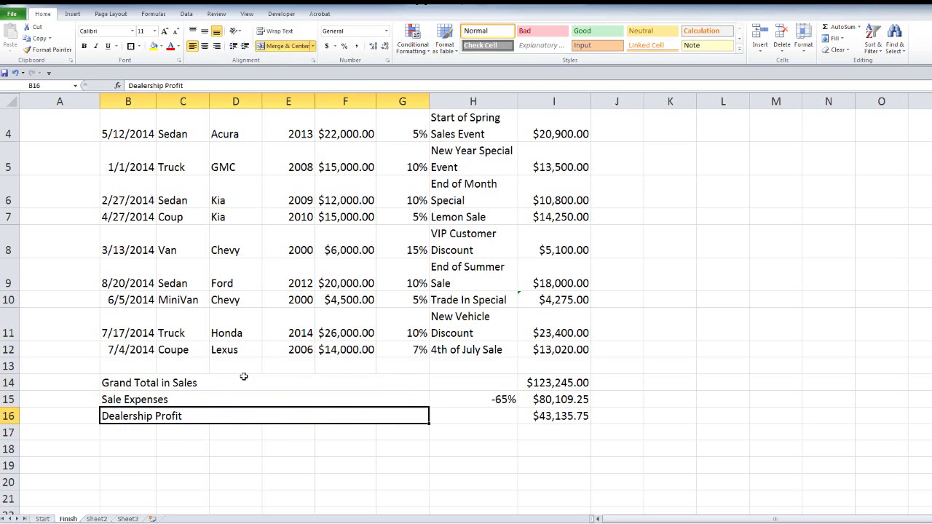
- Apply All Borders to the whole sales table, cells B1 to I16
{"action": "scroll", "coordinate": [243, 376], "scroll_direction": "up", "scroll_amount": 1}
{"action": "left_click_drag", "start_coordinate": [158, 123], "coordinate": [497, 488]}
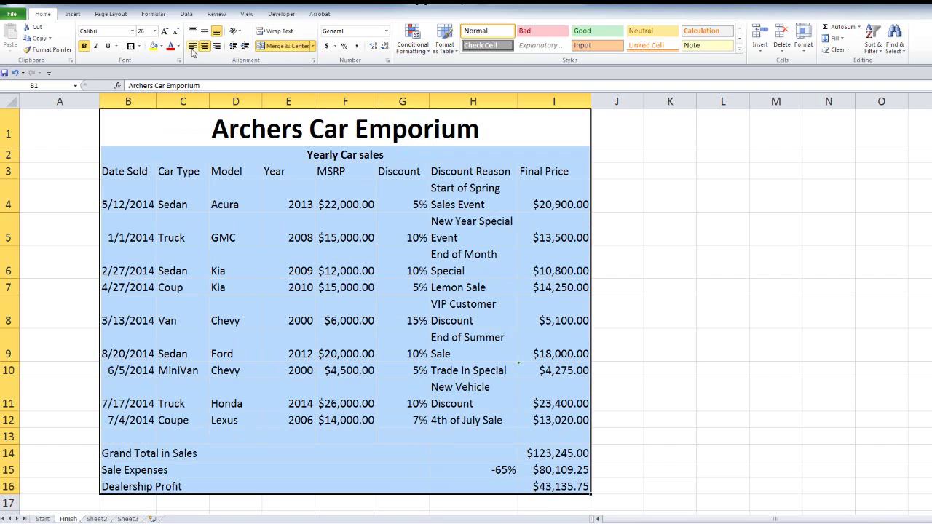
{"action": "left_click", "coordinate": [140, 46]}
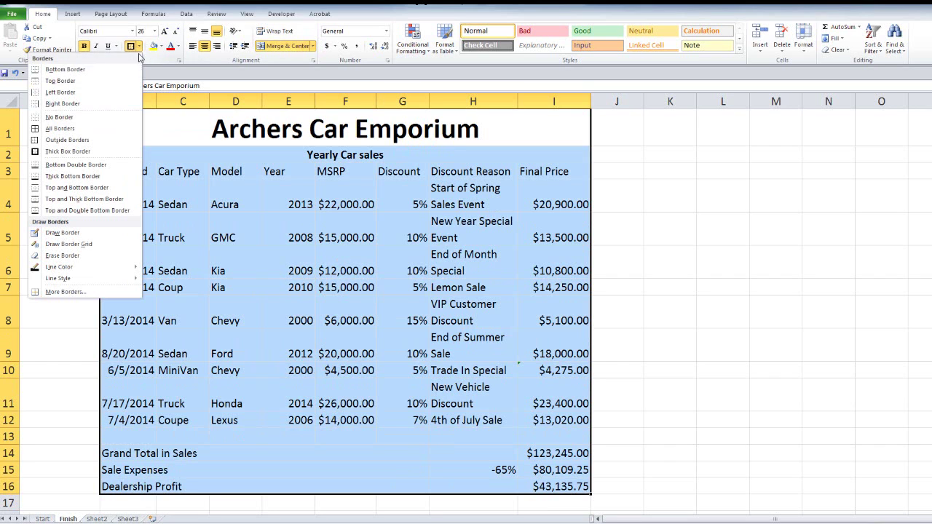
{"action": "left_click", "coordinate": [82, 129]}
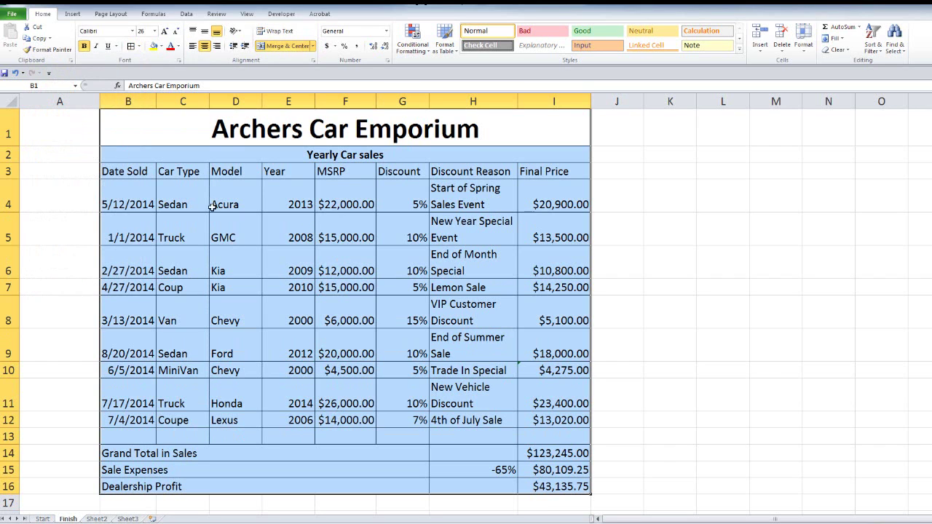
{"action": "left_click", "coordinate": [169, 135]}
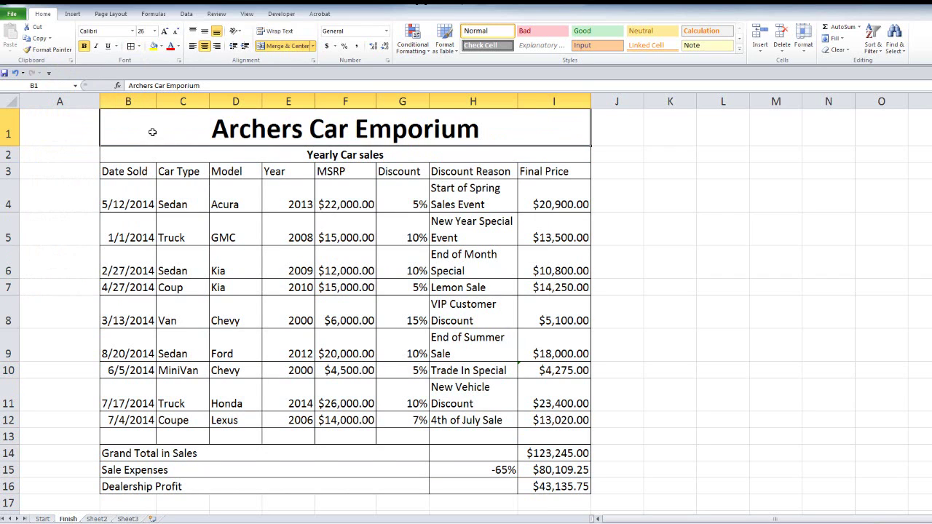
{"action": "left_click", "coordinate": [166, 457]}
{"action": "left_click", "coordinate": [169, 470]}
{"action": "left_click", "coordinate": [167, 485]}
- Add a Thick Box Border around the sales table, cells B1 to I16
{"action": "left_click_drag", "start_coordinate": [120, 140], "coordinate": [517, 484]}
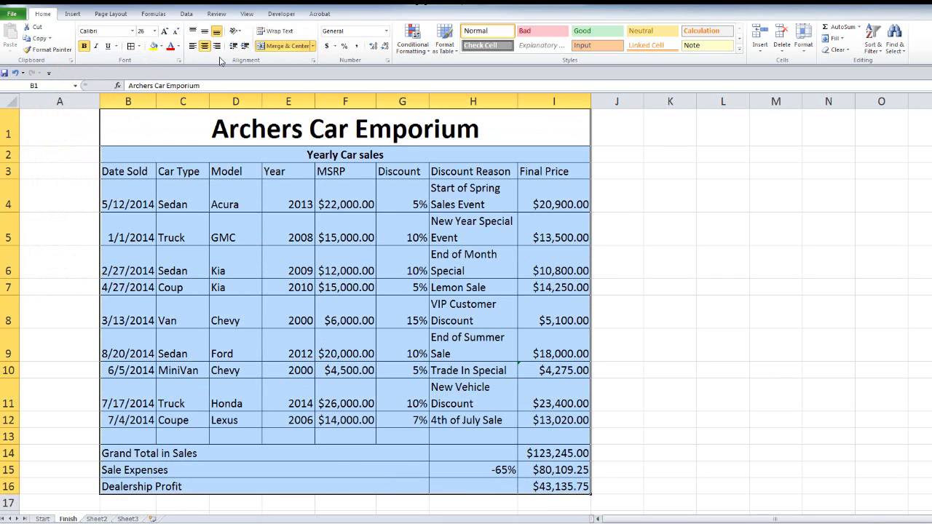
{"action": "left_click", "coordinate": [138, 46]}
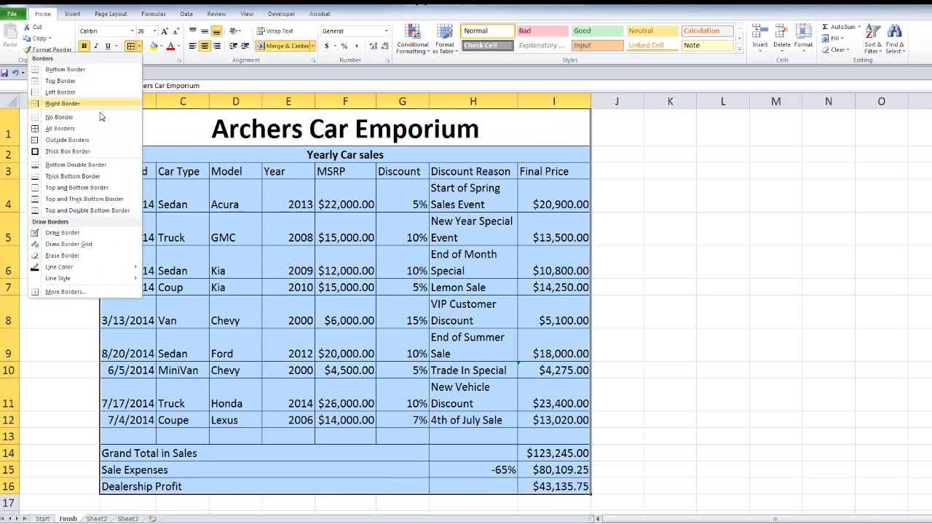
{"action": "left_click", "coordinate": [89, 151]}
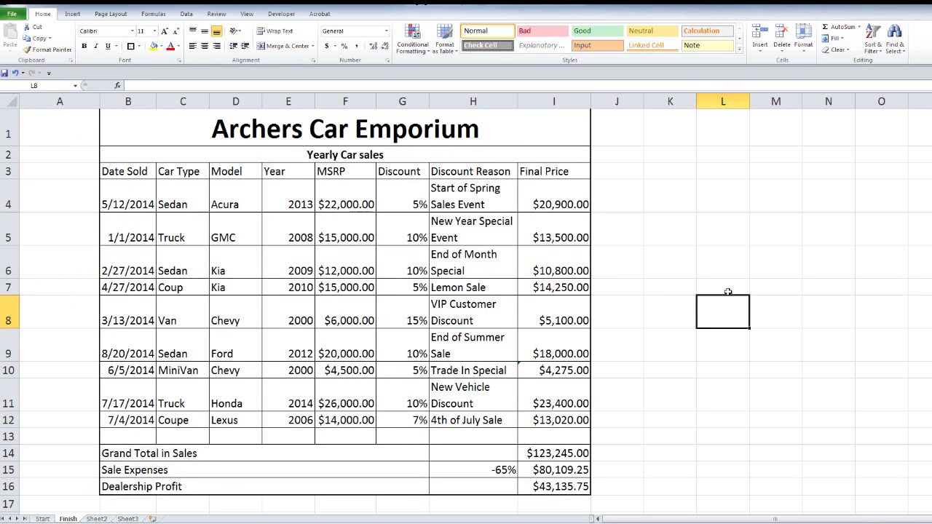
{"action": "scroll", "coordinate": [728, 292], "scroll_direction": "down", "scroll_amount": 1}
{"action": "scroll", "coordinate": [728, 292], "scroll_direction": "up", "scroll_amount": 1}
- Examine the first Discount and Discount Reason entries, the Final Price cells, and the totals, expense percentage and profit cells
{"action": "left_click", "coordinate": [396, 197]}
{"action": "left_click", "coordinate": [459, 195]}
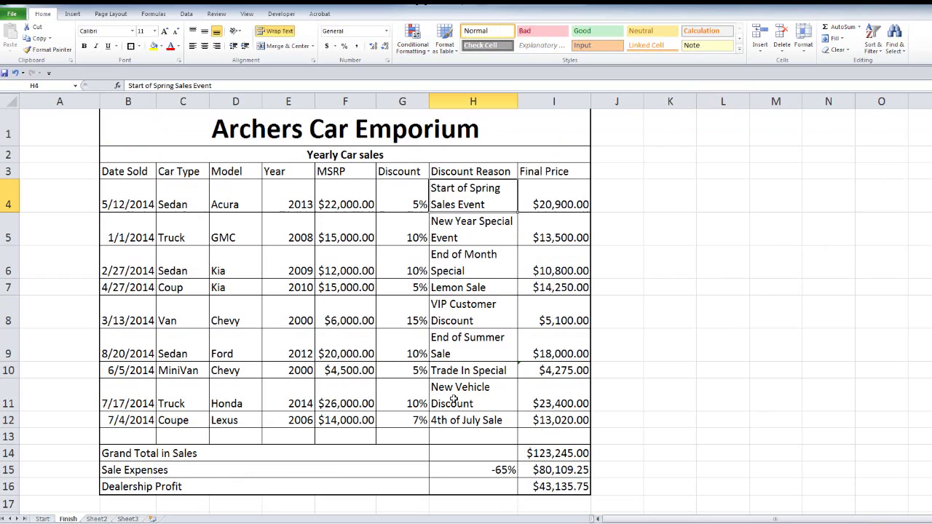
{"action": "left_click", "coordinate": [562, 201]}
{"action": "left_click", "coordinate": [547, 229]}
{"action": "left_click", "coordinate": [551, 270]}
{"action": "left_click", "coordinate": [551, 452]}
{"action": "left_click", "coordinate": [552, 486]}
{"action": "left_click", "coordinate": [503, 470]}
{"action": "left_click", "coordinate": [551, 490]}
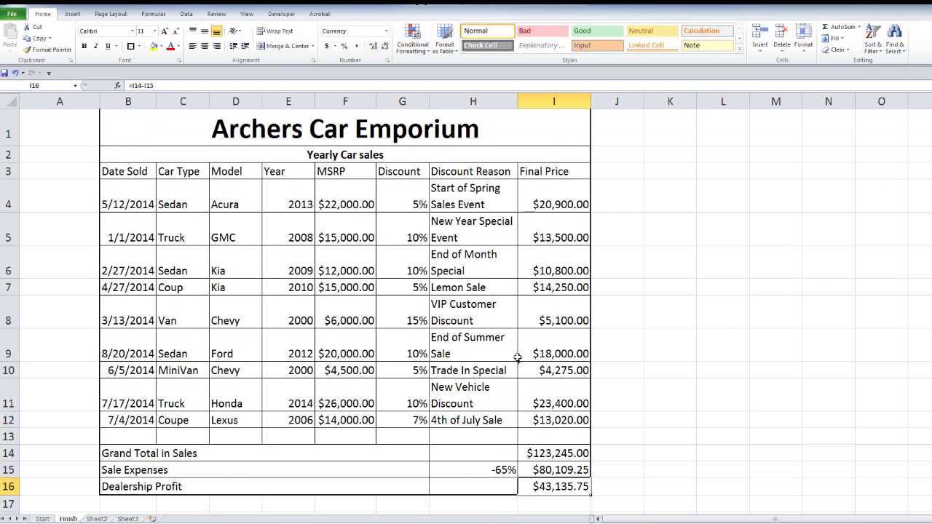